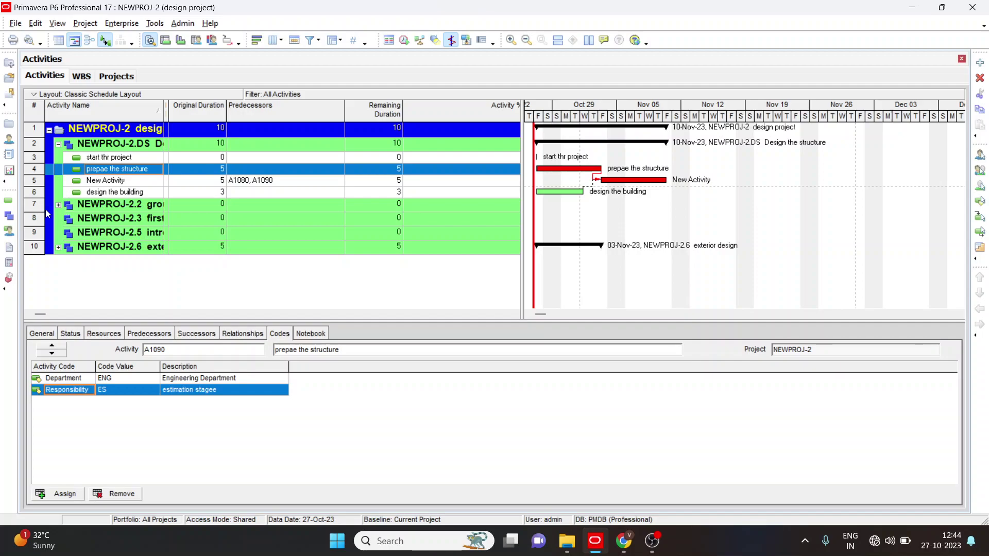
# Step: Open Enterprise > User Defined Fields and view the Issues fields, leaving Comments as Text
pyautogui.click(122, 24)
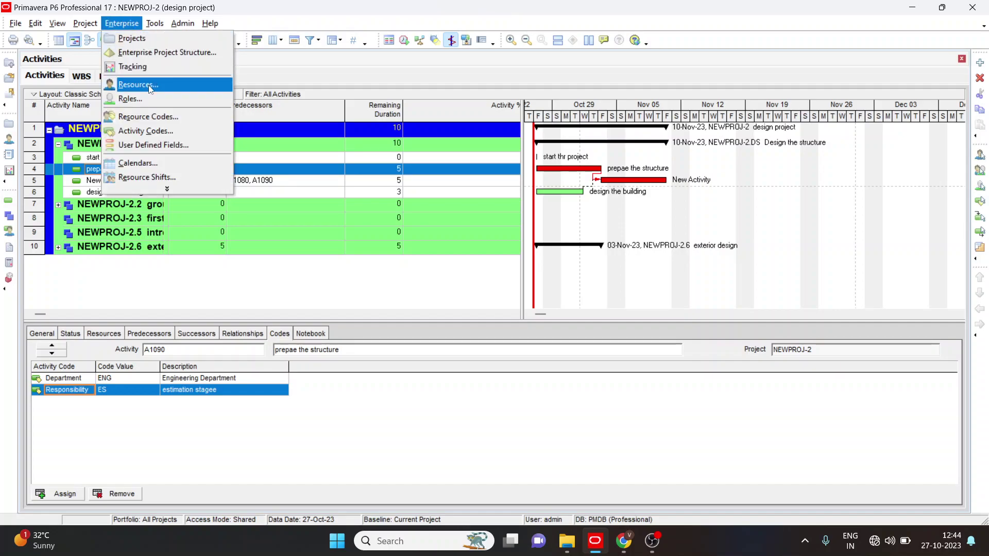
pyautogui.click(160, 147)
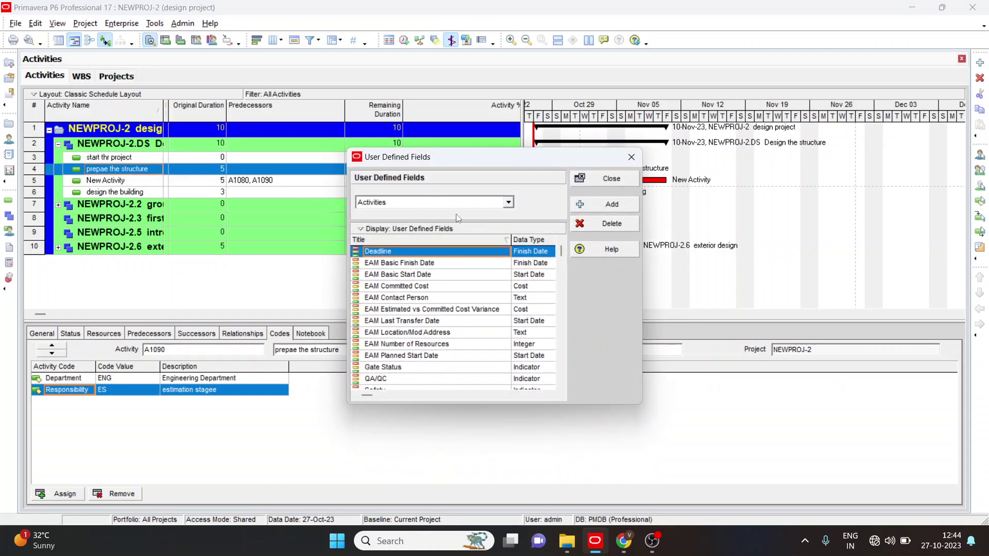
pyautogui.click(509, 203)
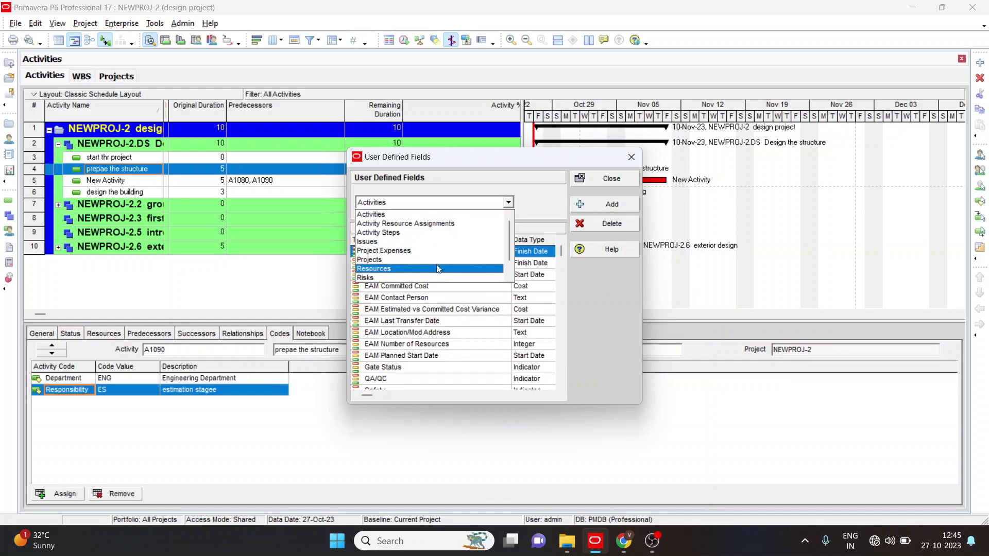
pyautogui.click(415, 241)
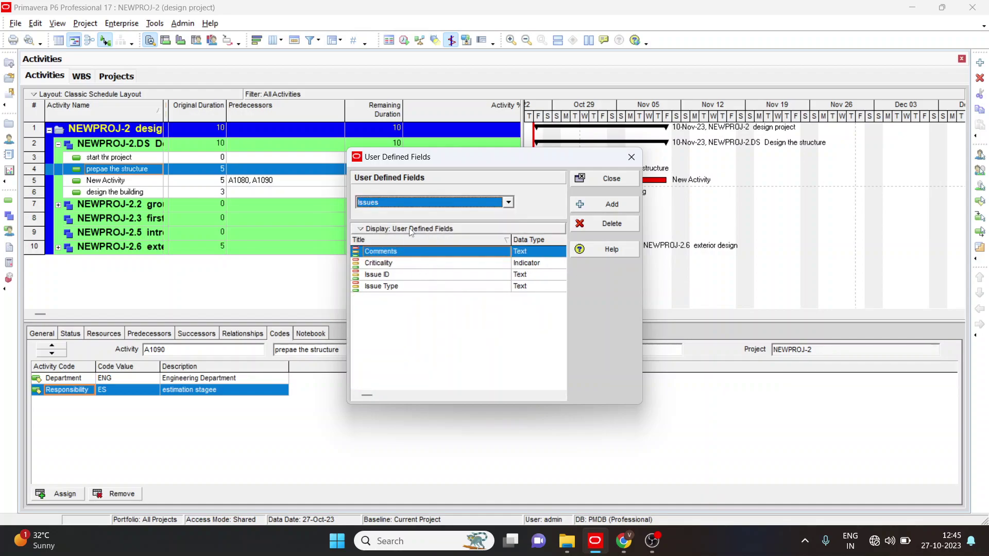
pyautogui.click(532, 253)
pyautogui.click(558, 253)
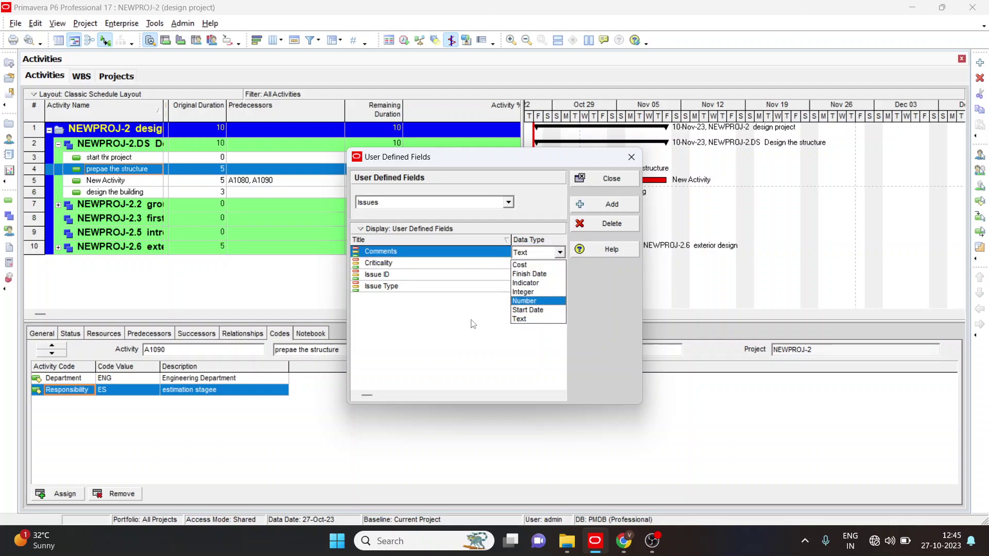
pyautogui.click(449, 320)
# Step: Browse the Activity Steps fields, then return to the Activities fields
pyautogui.click(507, 202)
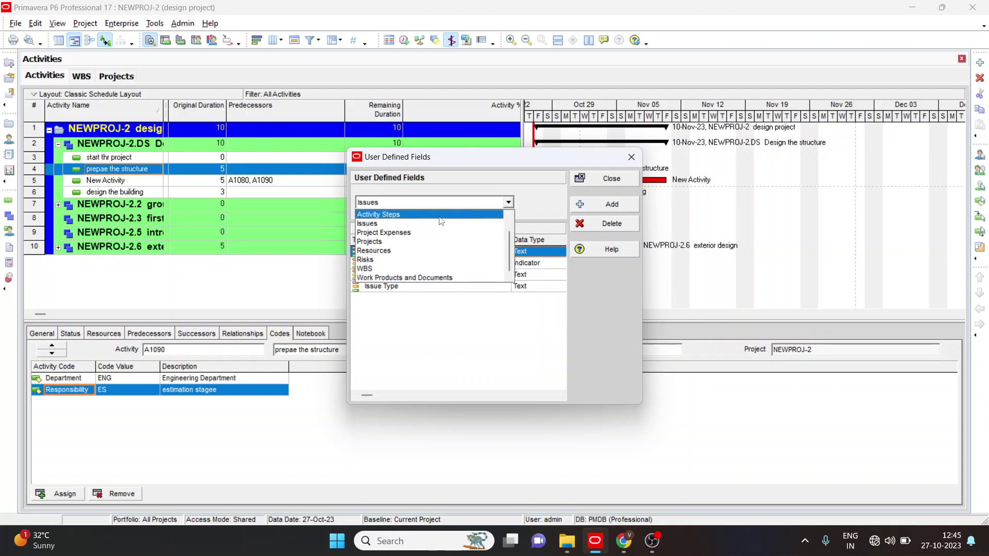
pyautogui.click(438, 216)
pyautogui.click(509, 203)
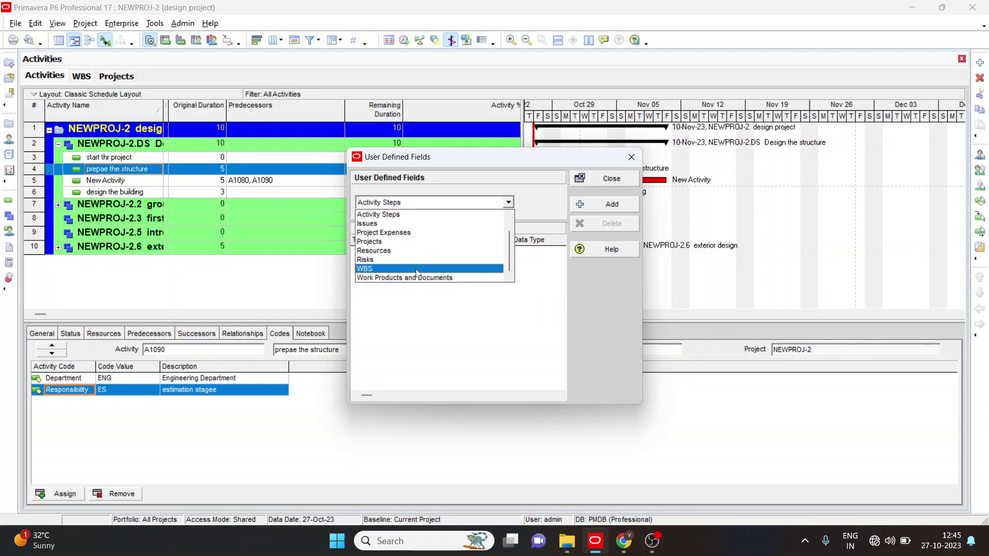
pyautogui.scroll(1, 426, 234)
pyautogui.click(414, 215)
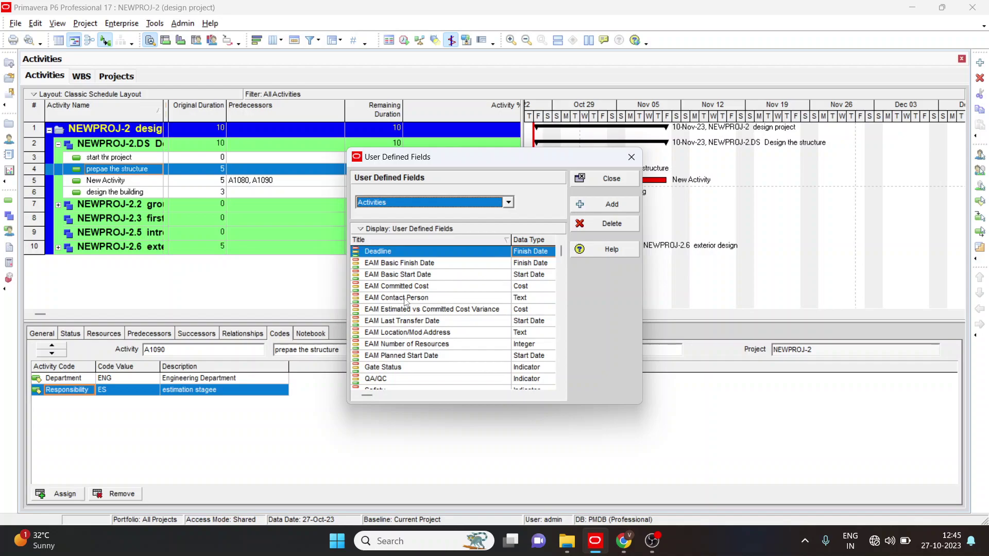
# Step: Add a new Activities field named 'details' with Cost as its data type
pyautogui.click(587, 205)
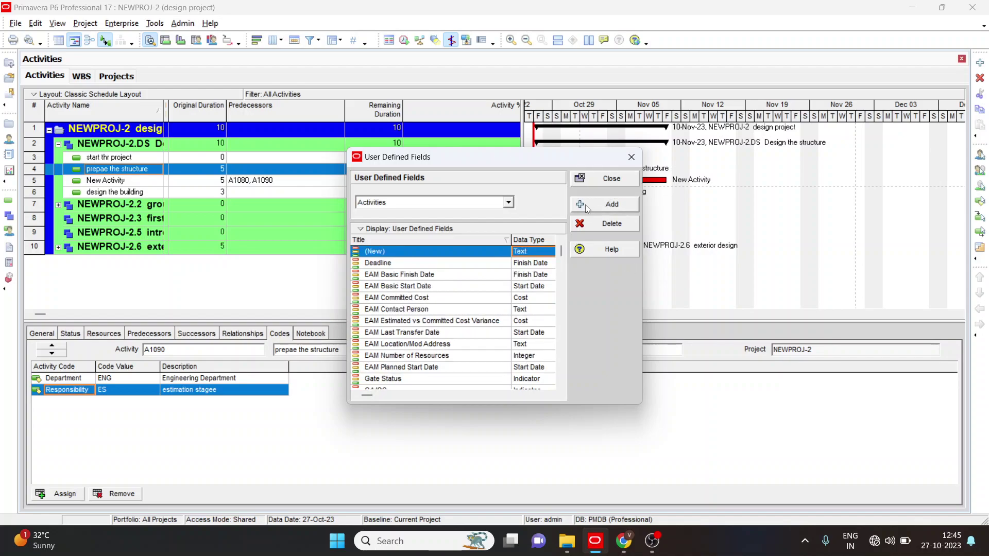
pyautogui.click(409, 251)
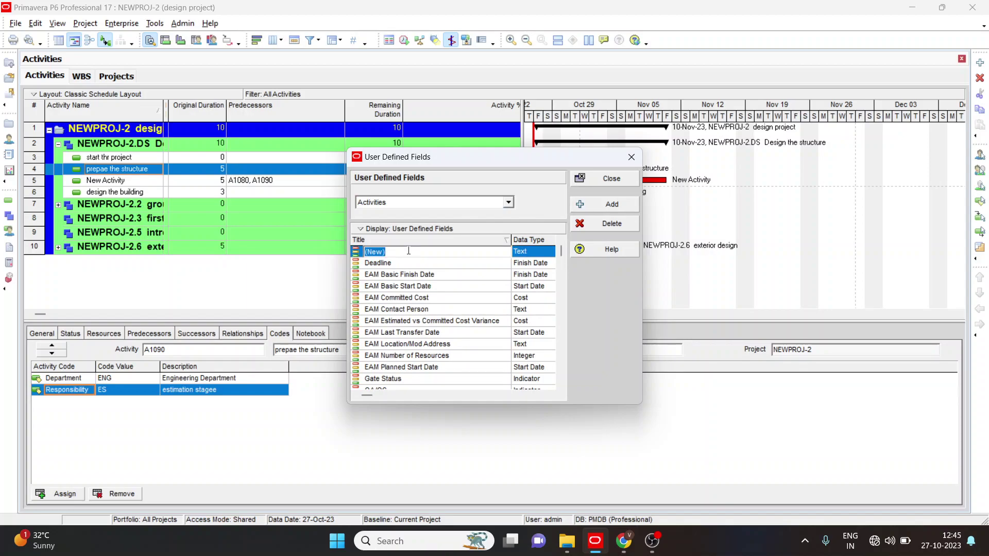
pyautogui.write('de')
pyautogui.write('tss')
pyautogui.click(544, 254)
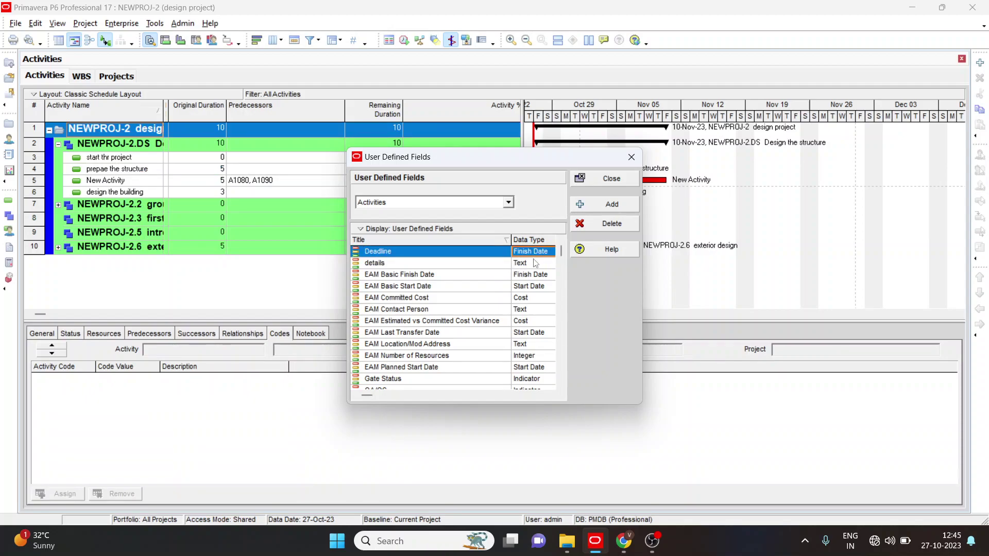
pyautogui.click(528, 266)
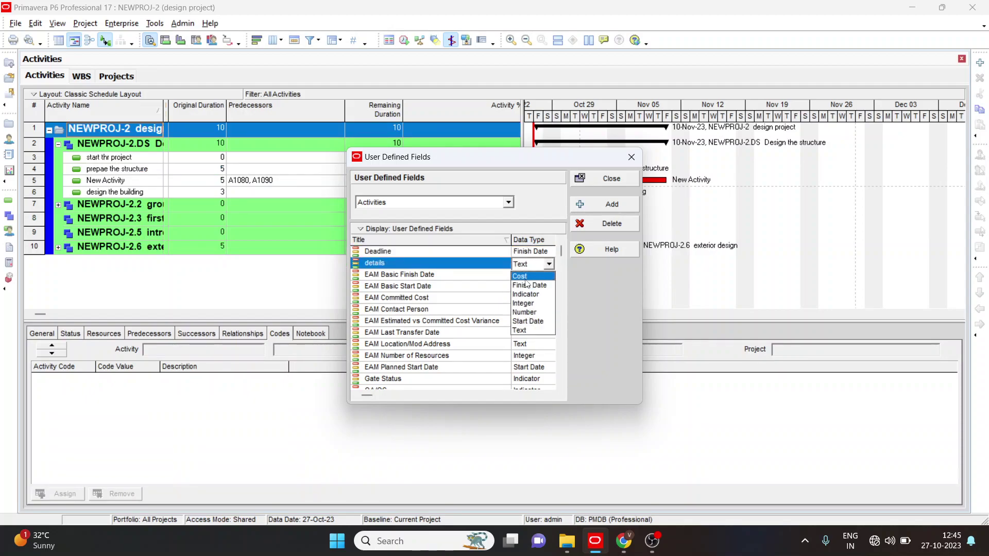
pyautogui.click(515, 282)
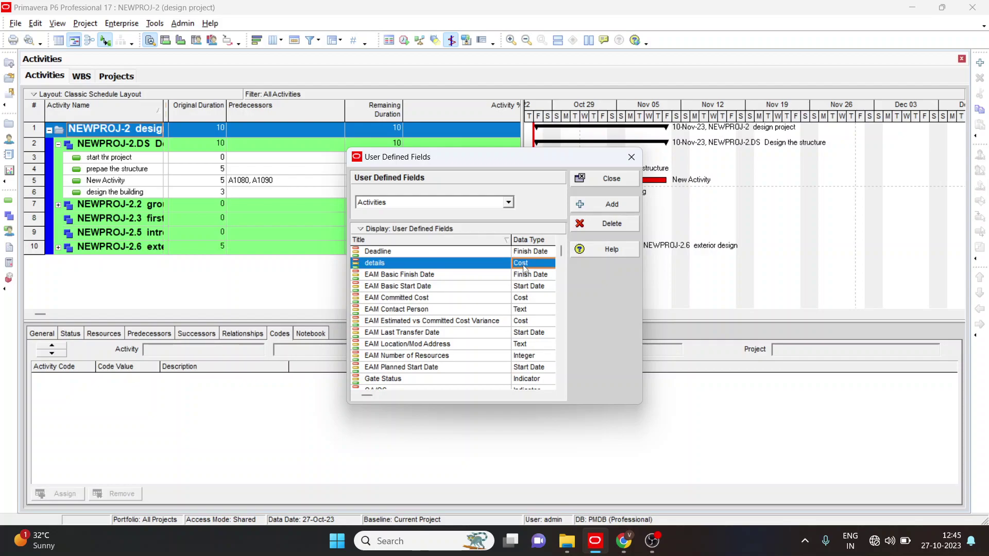
# Step: Check the Deadline field's data type, leaving it as Finish Date
pyautogui.click(536, 252)
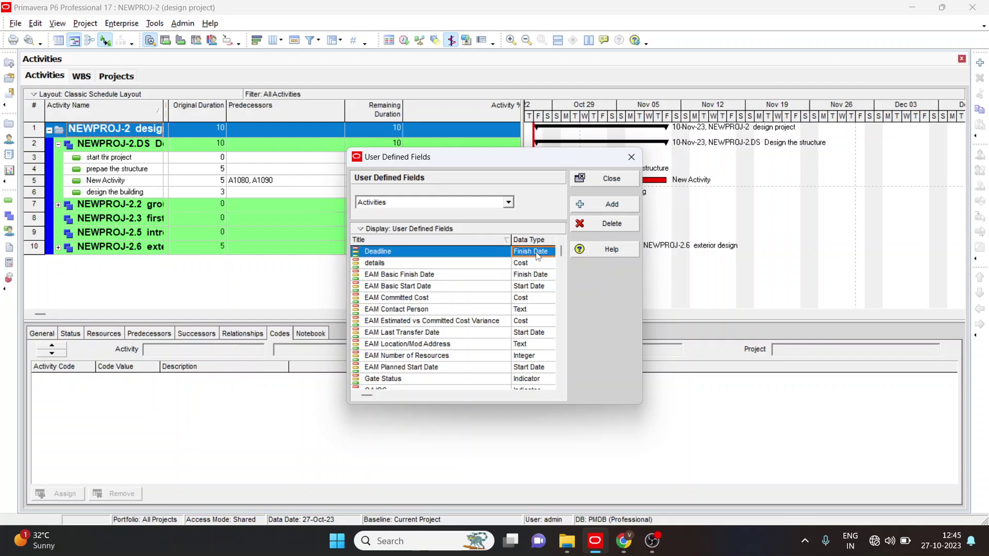
pyautogui.click(537, 256)
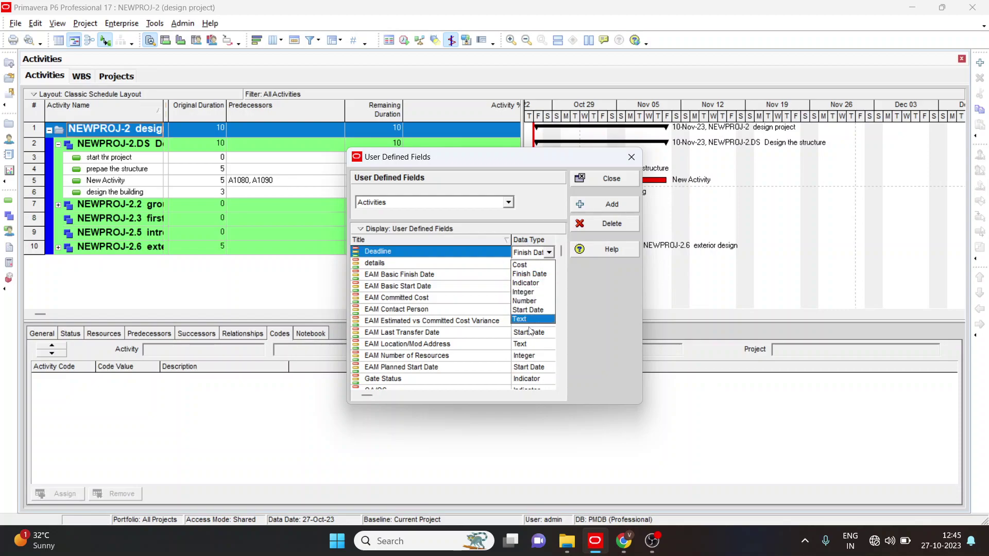
pyautogui.click(437, 265)
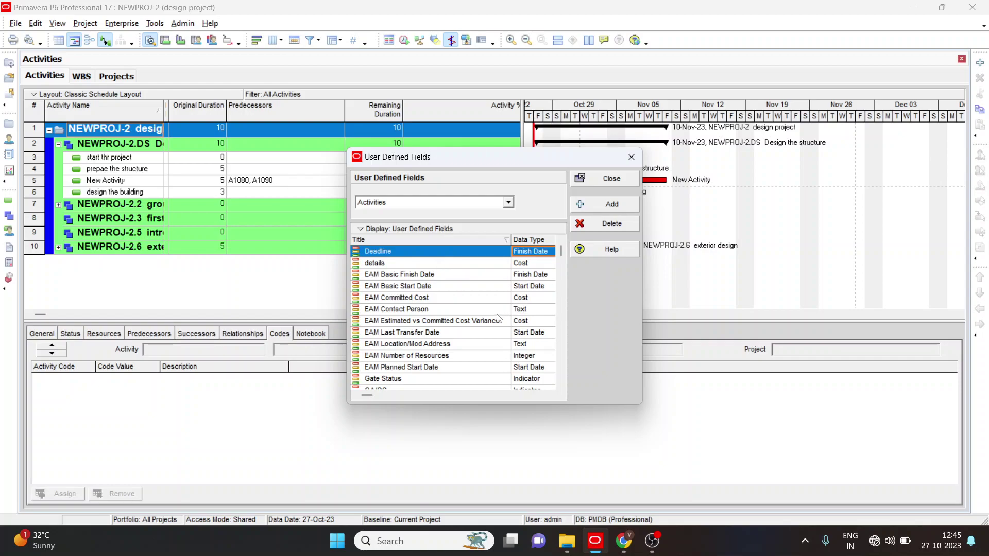
# Step: Close User Defined Fields and widen the activity table to show % Complete through Total Float
pyautogui.click(592, 178)
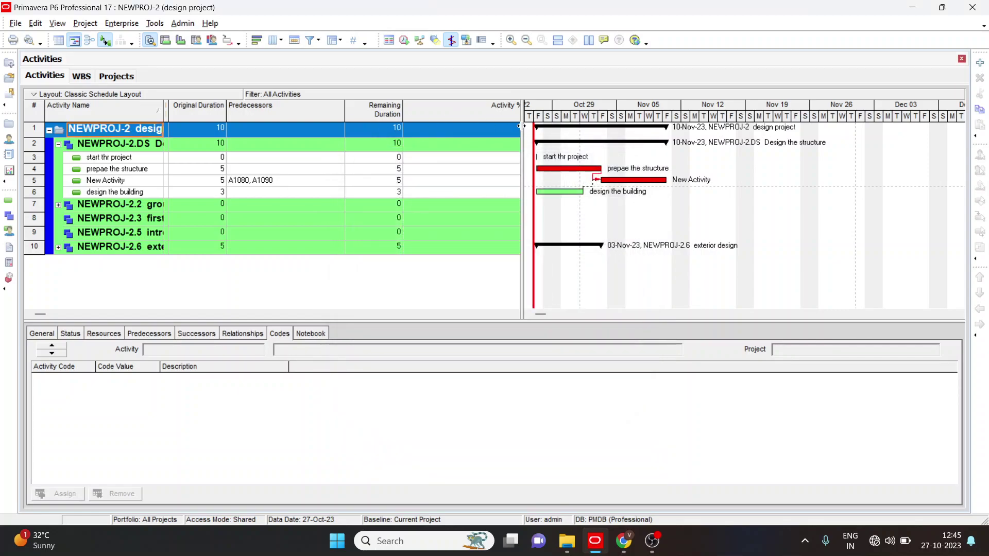
pyautogui.moveTo(521, 126); pyautogui.dragTo(465, 128)
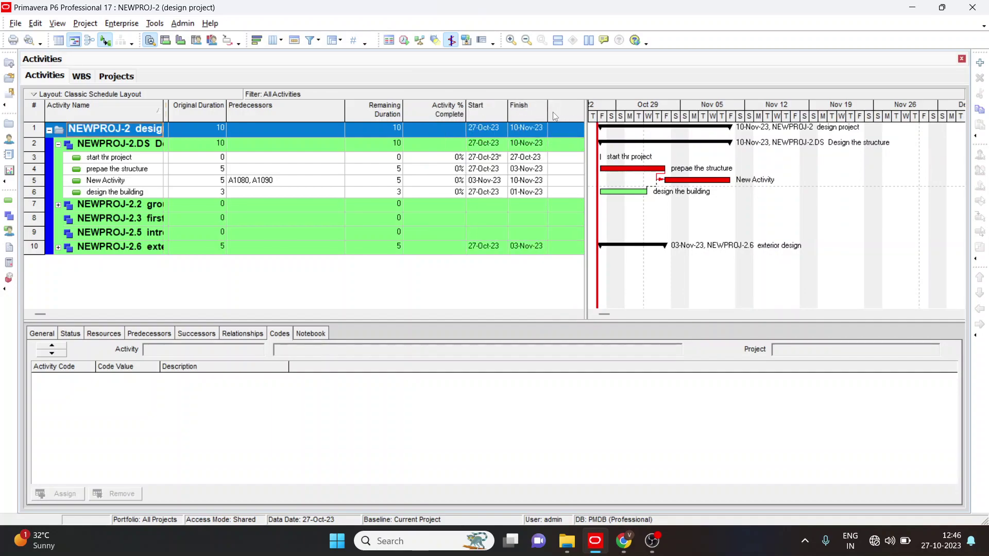
pyautogui.moveTo(586, 117); pyautogui.dragTo(654, 121)
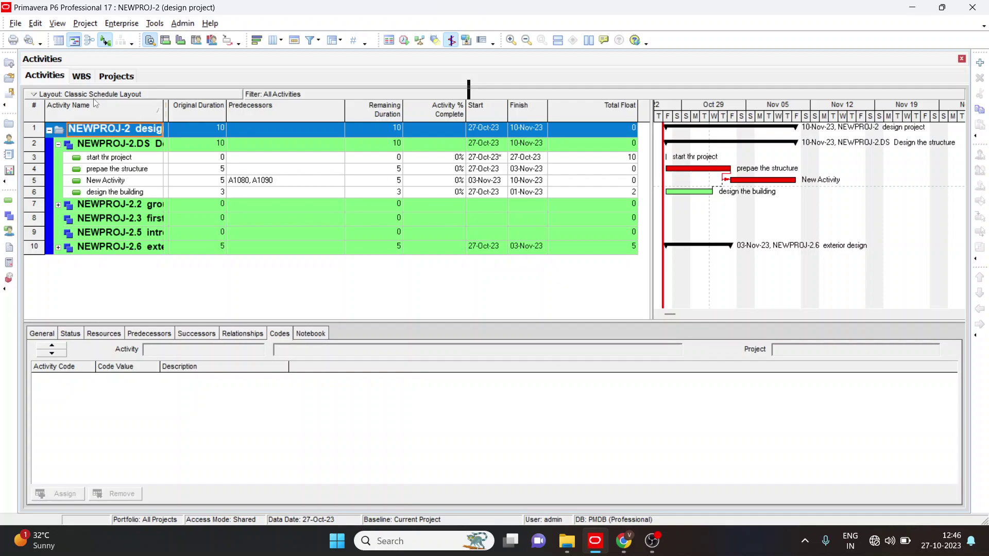
# Step: Browse the Project, Edit, View and Enterprise menus and refresh the activities view
pyautogui.click(77, 30)
pyautogui.click(77, 27)
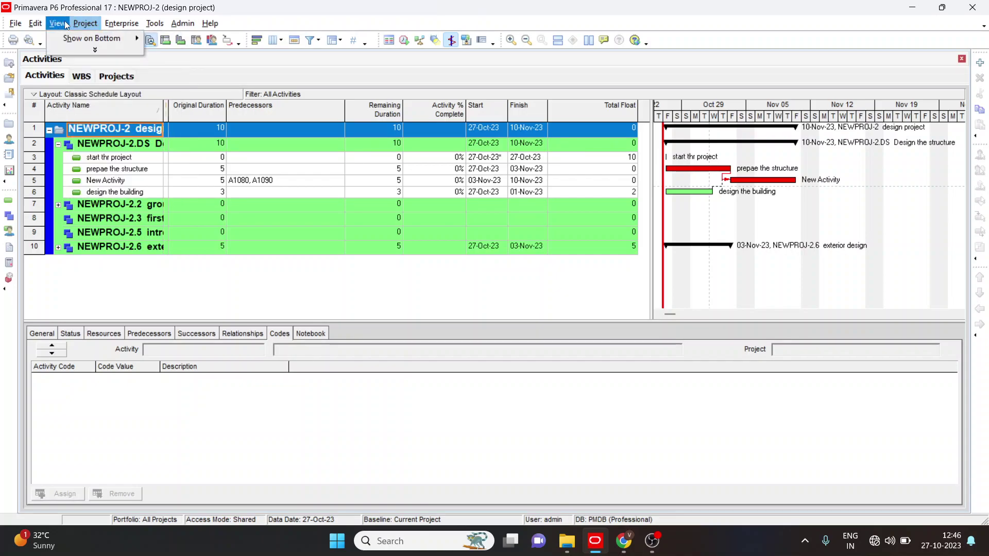
pyautogui.click(36, 23)
pyautogui.click(36, 24)
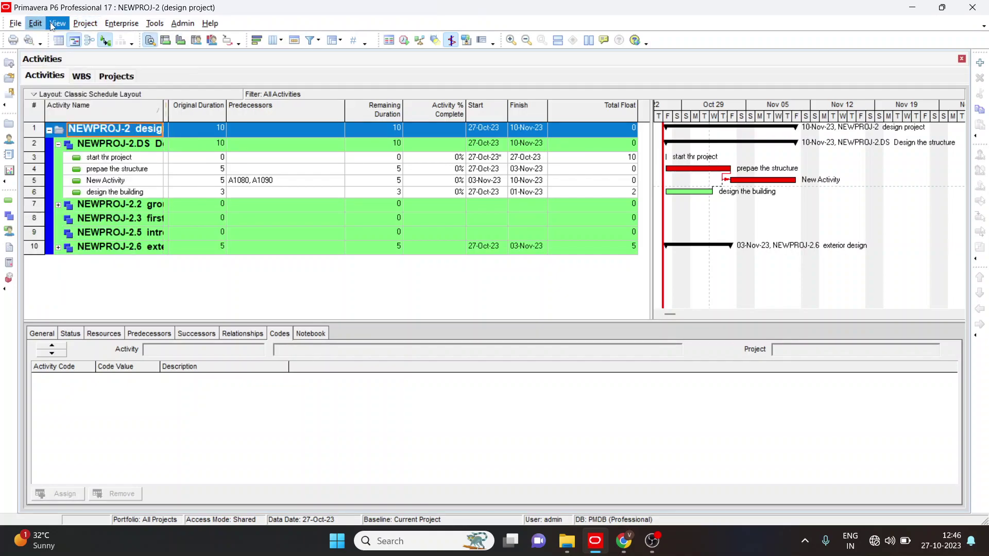
pyautogui.click(57, 23)
pyautogui.click(83, 50)
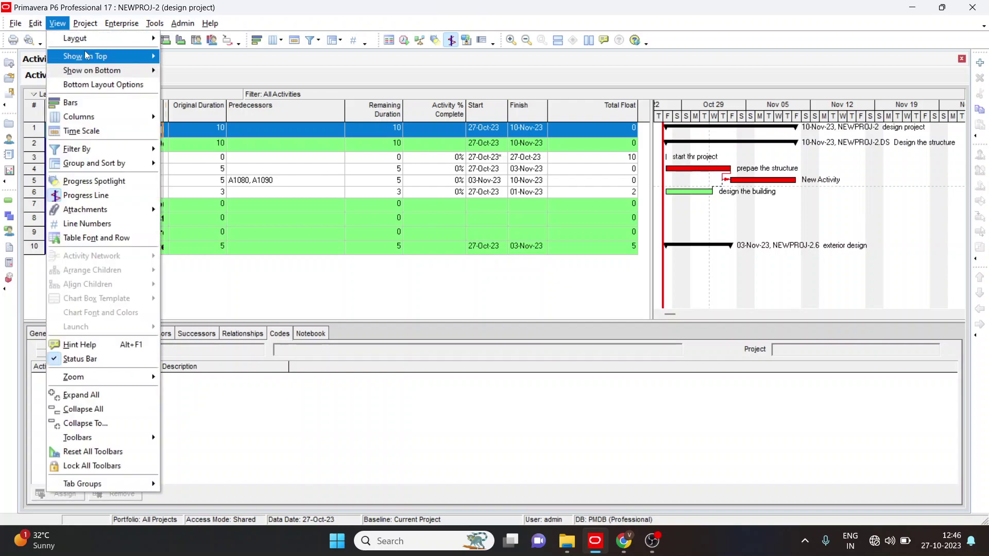
pyautogui.moveTo(134, 77)
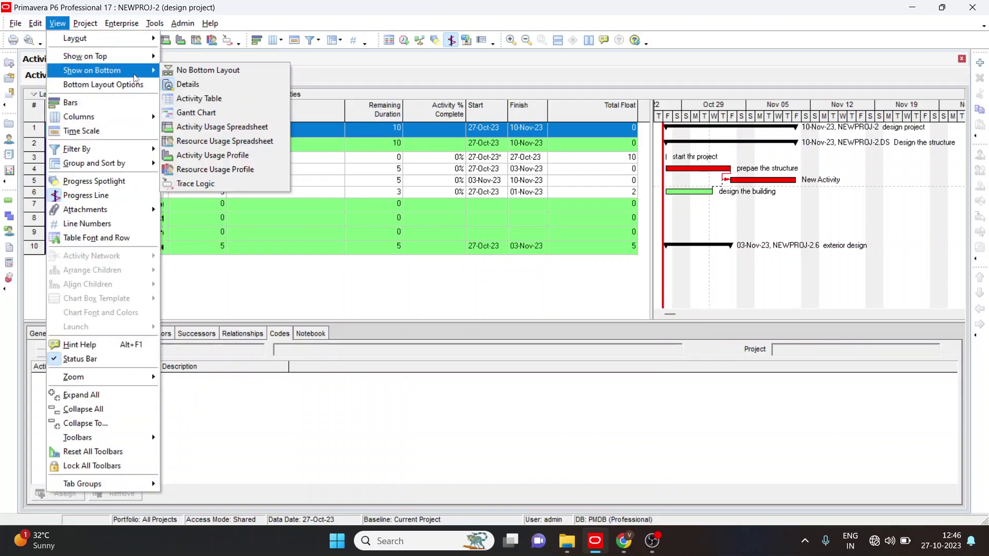
pyautogui.moveTo(149, 58)
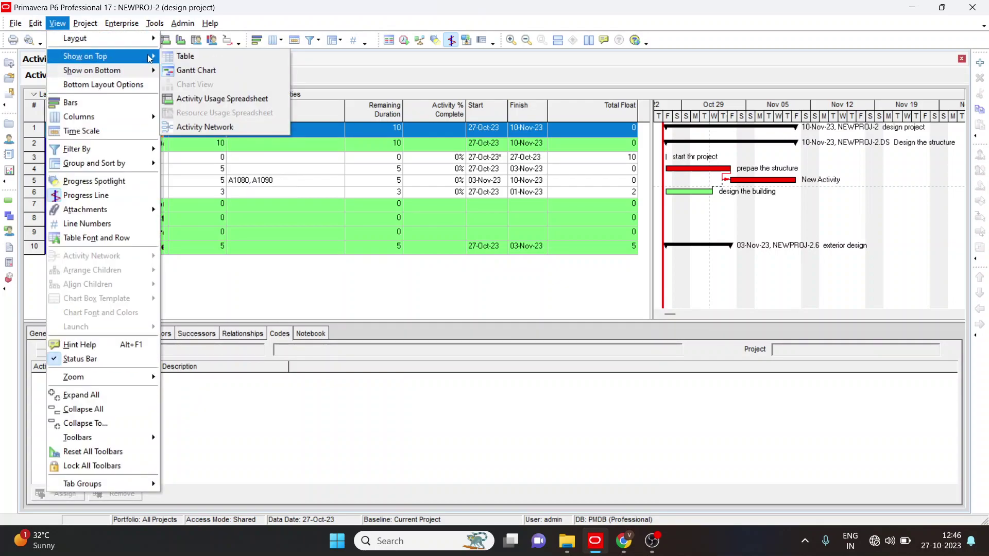
pyautogui.moveTo(122, 29)
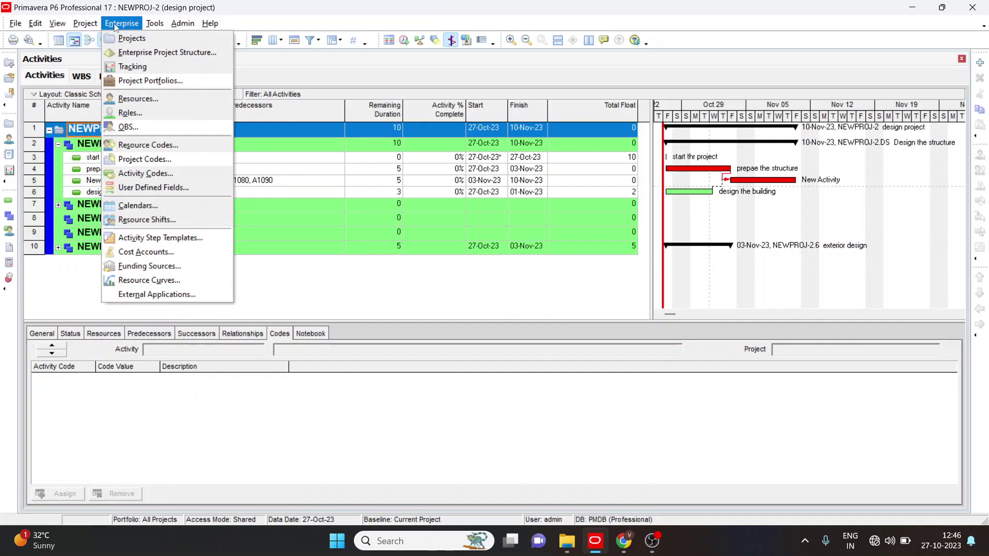
pyautogui.moveTo(91, 24)
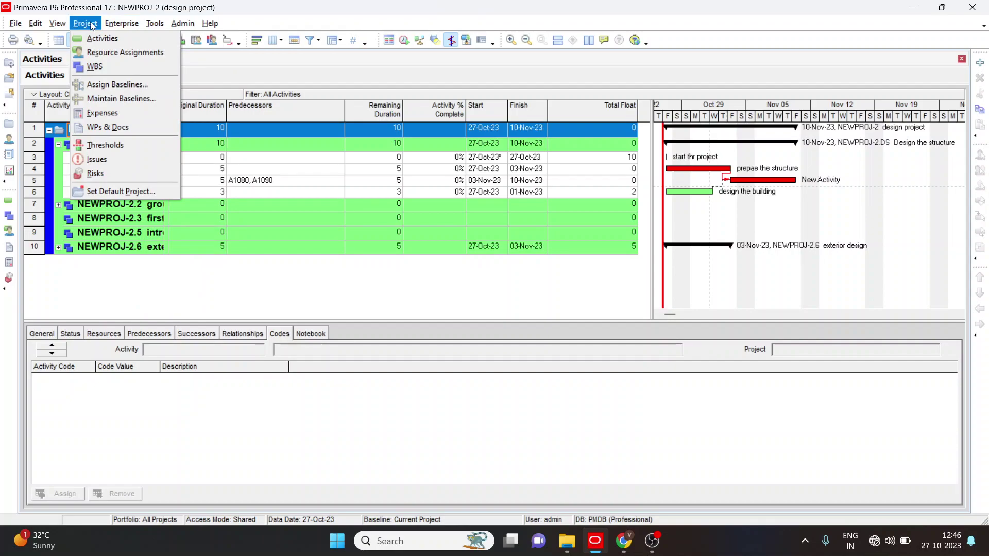
pyautogui.click(90, 38)
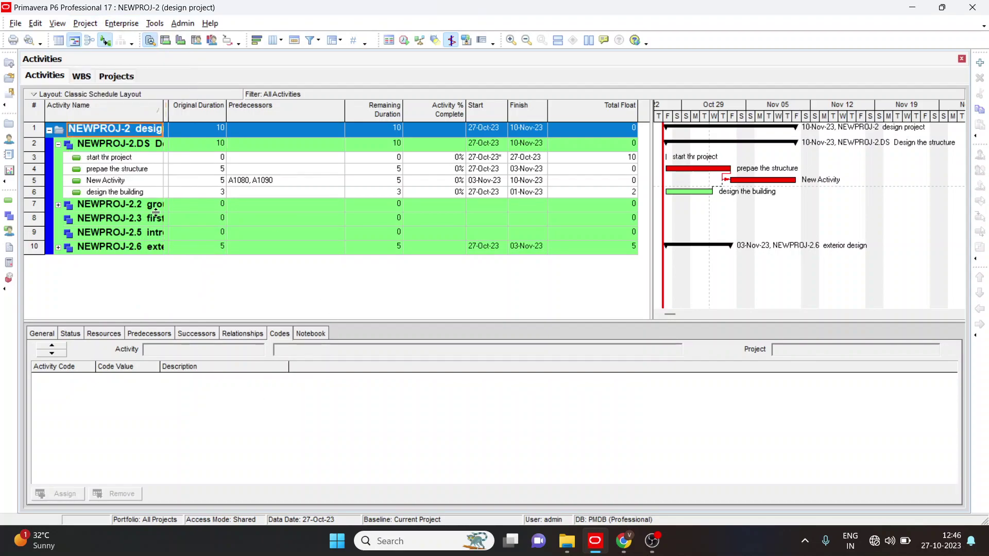
pyautogui.click(85, 24)
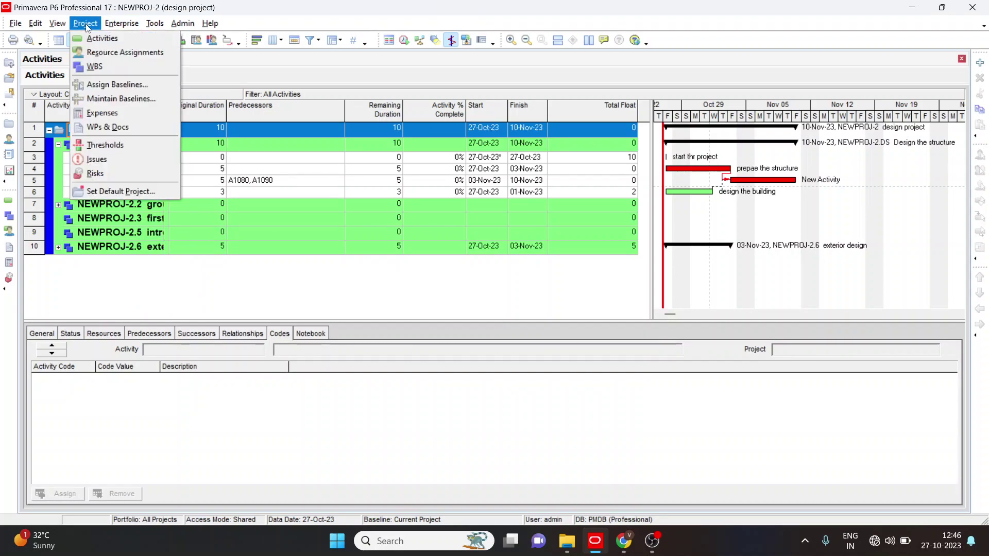
# Step: Open NEWPROJ-2's Project Issues, keeping the display set to show all issues
pyautogui.click(112, 156)
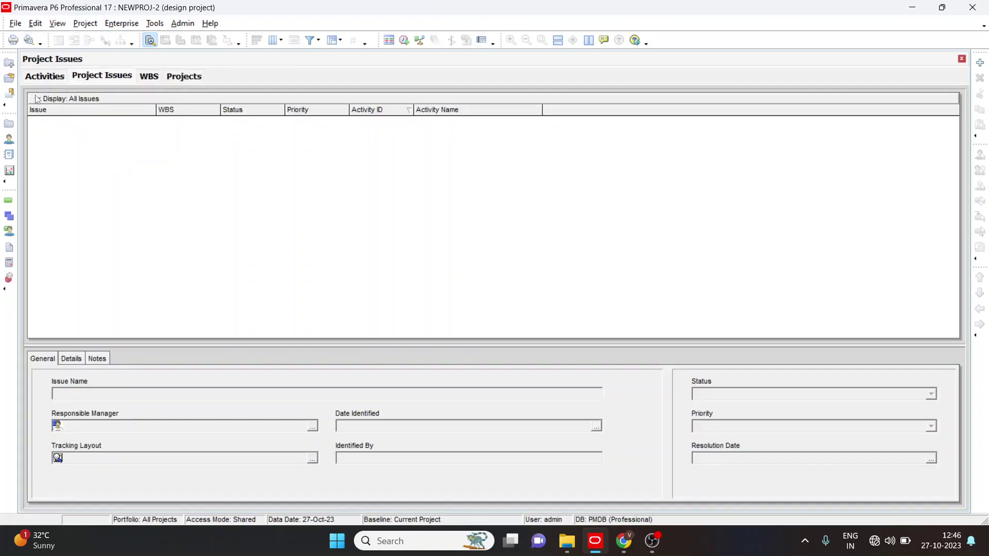
pyautogui.click(37, 99)
pyautogui.moveTo(91, 165)
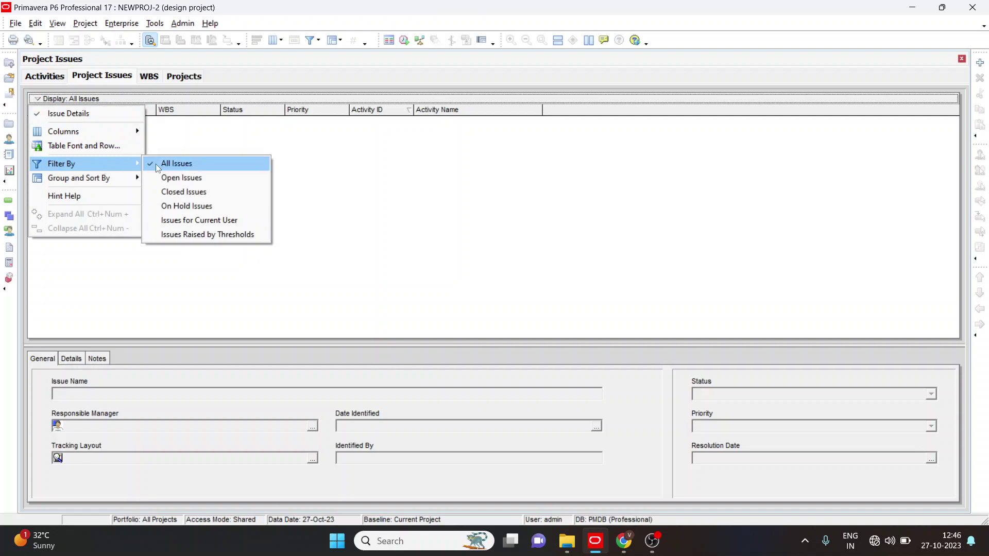
pyautogui.click(180, 164)
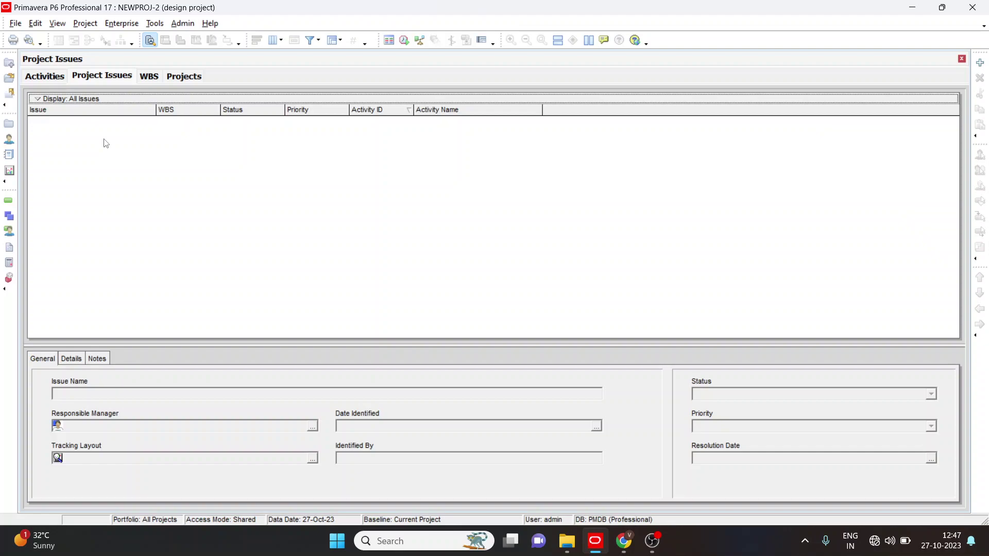
# Step: Cancel the Report Wizard, then expand WBS NEWPROJ-2.2 in Activities to reveal NEWPROJ-2.2.4
pyautogui.click(154, 24)
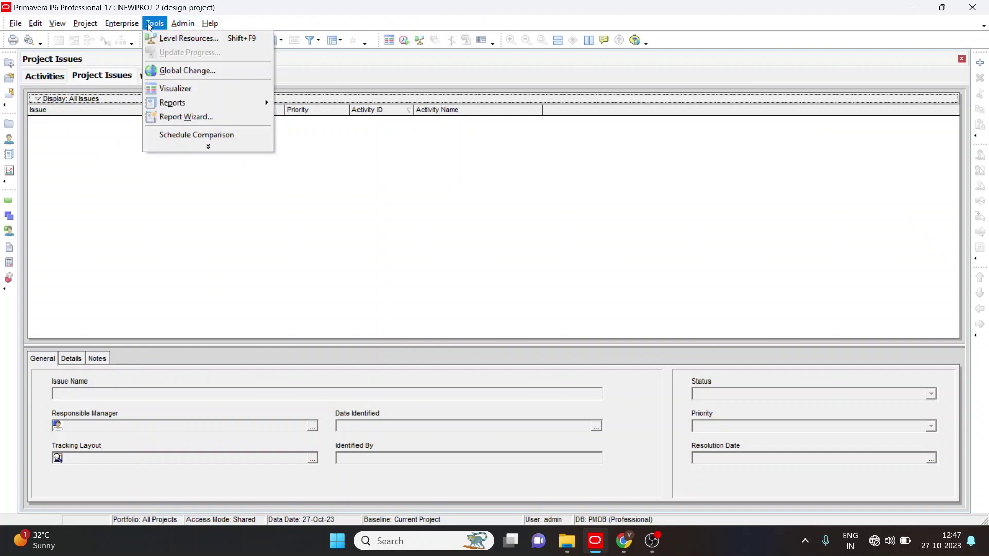
pyautogui.click(211, 122)
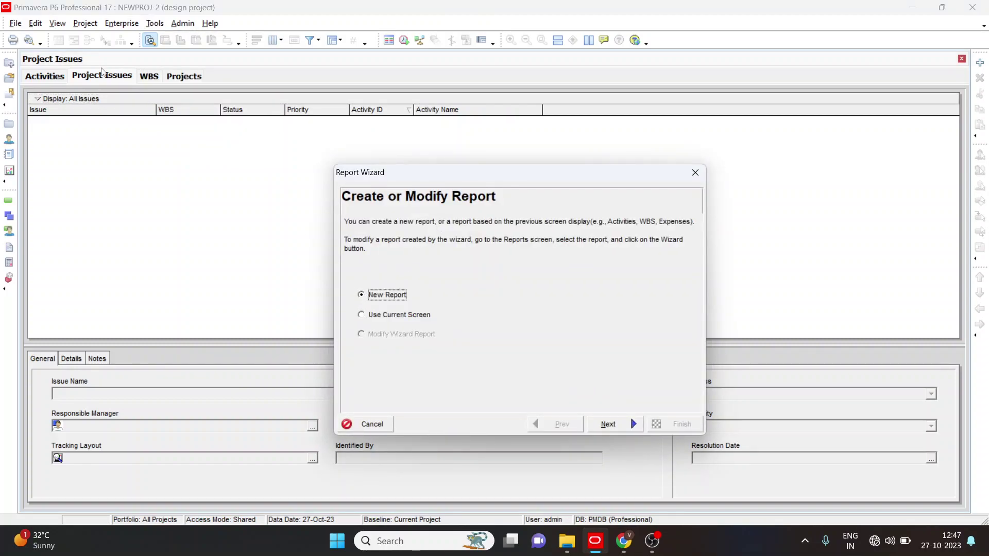
pyautogui.click(694, 173)
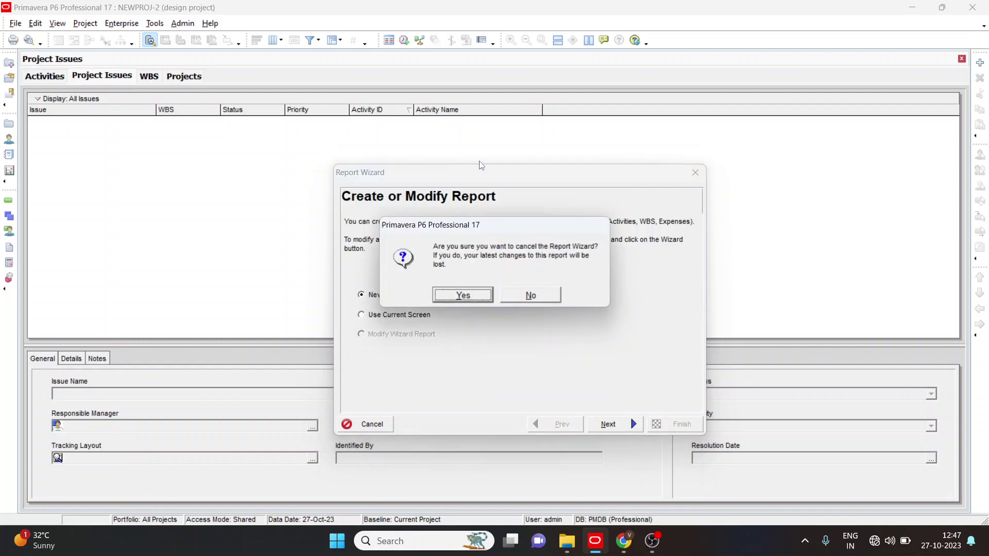
pyautogui.click(458, 296)
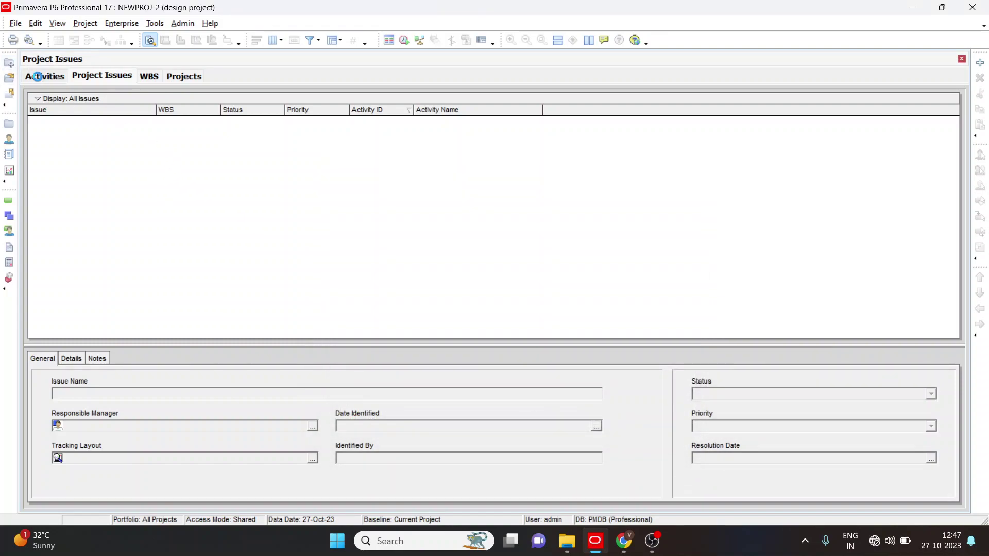
pyautogui.click(38, 75)
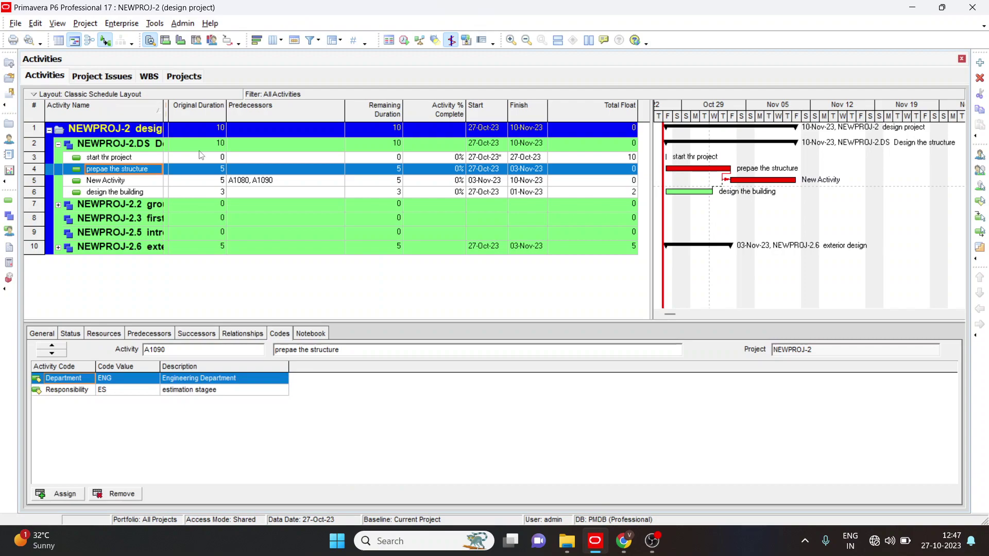
pyautogui.click(59, 205)
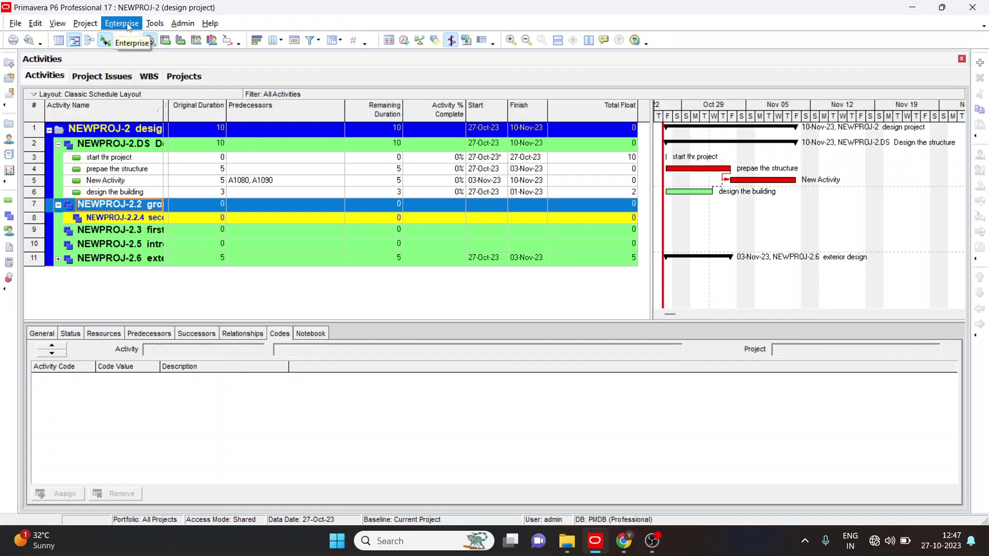
# Step: Open project EC00515 from the Projects list
pyautogui.click(184, 77)
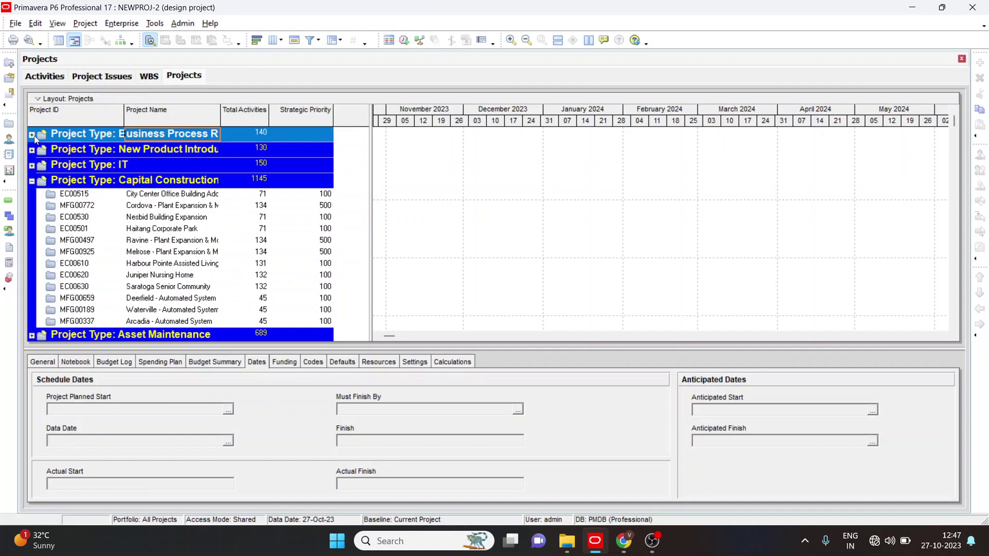
pyautogui.click(144, 196)
pyautogui.rightClick(145, 196)
pyautogui.click(173, 201)
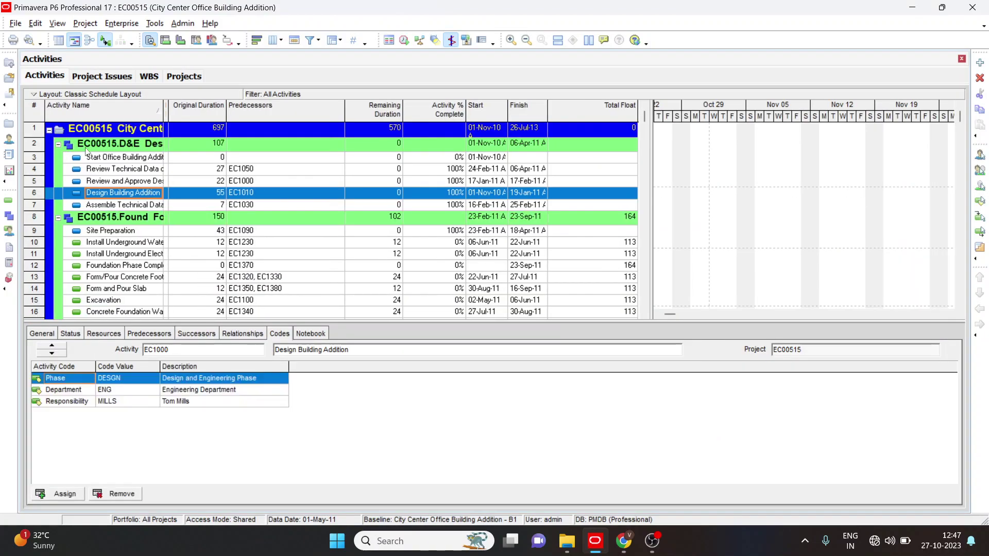
# Step: Start the Report Wizard and cancel it, declining the first cancel prompt
pyautogui.click(157, 23)
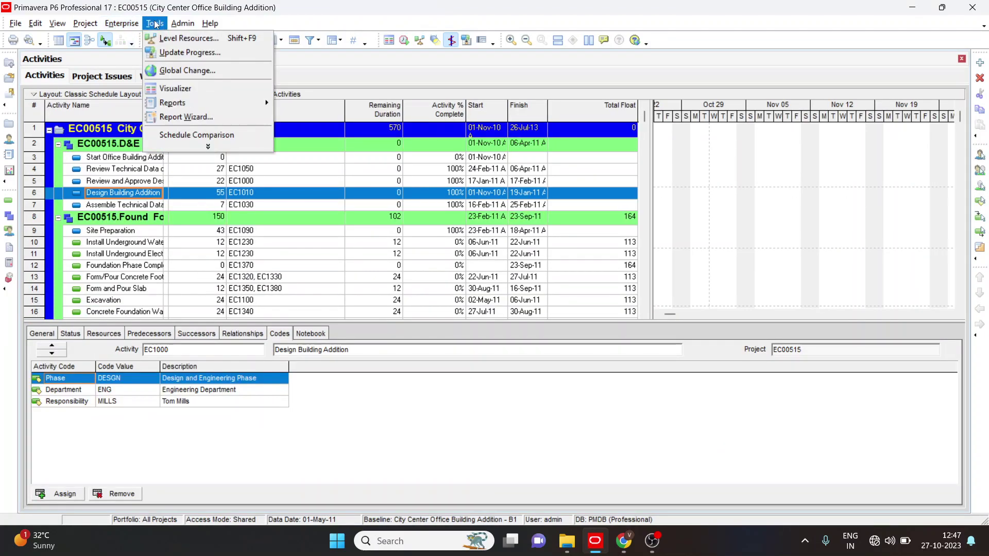
pyautogui.click(183, 118)
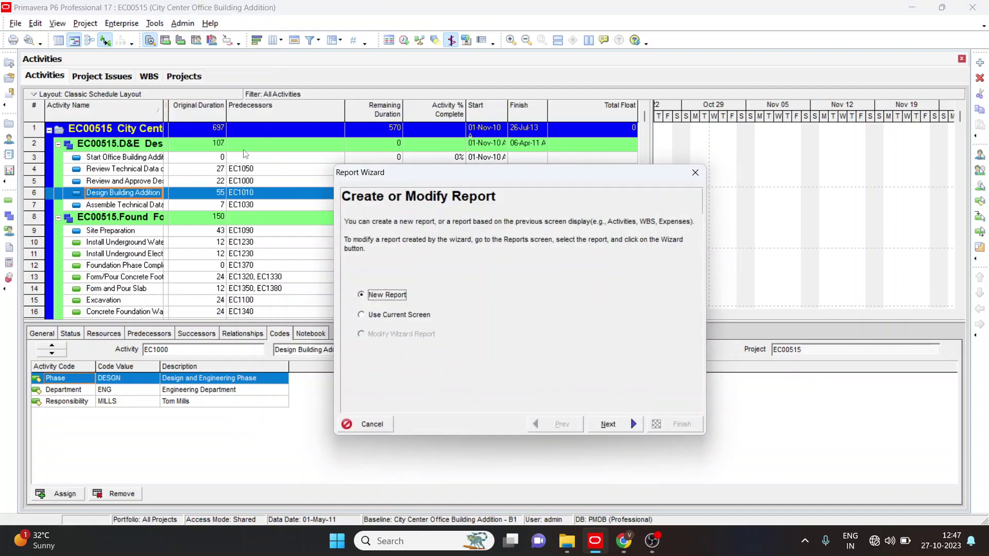
pyautogui.click(695, 172)
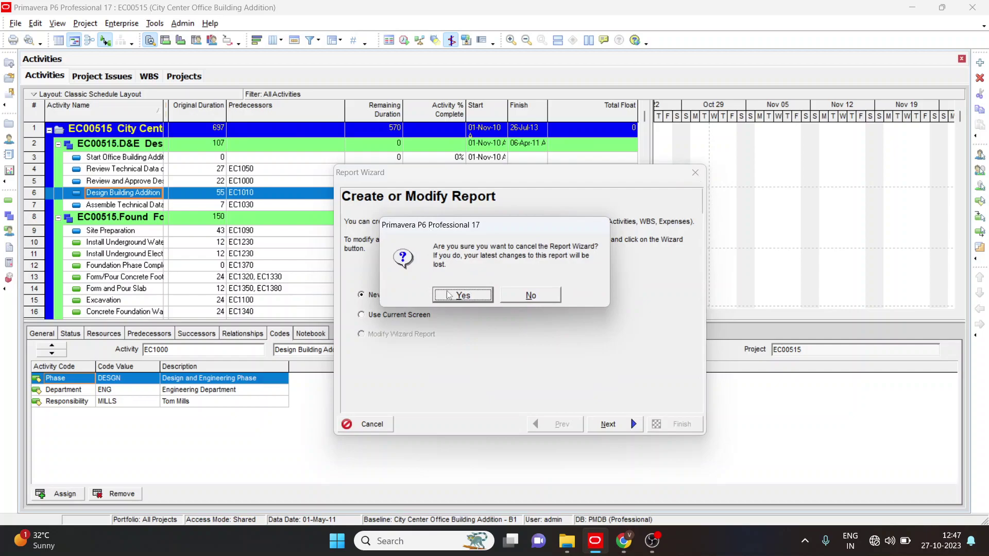
pyautogui.click(526, 303)
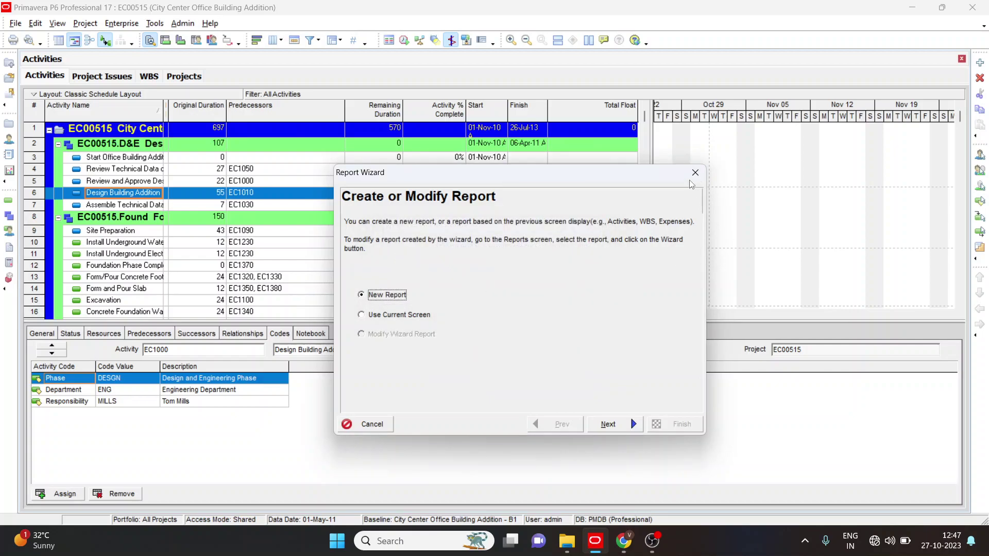
pyautogui.click(458, 287)
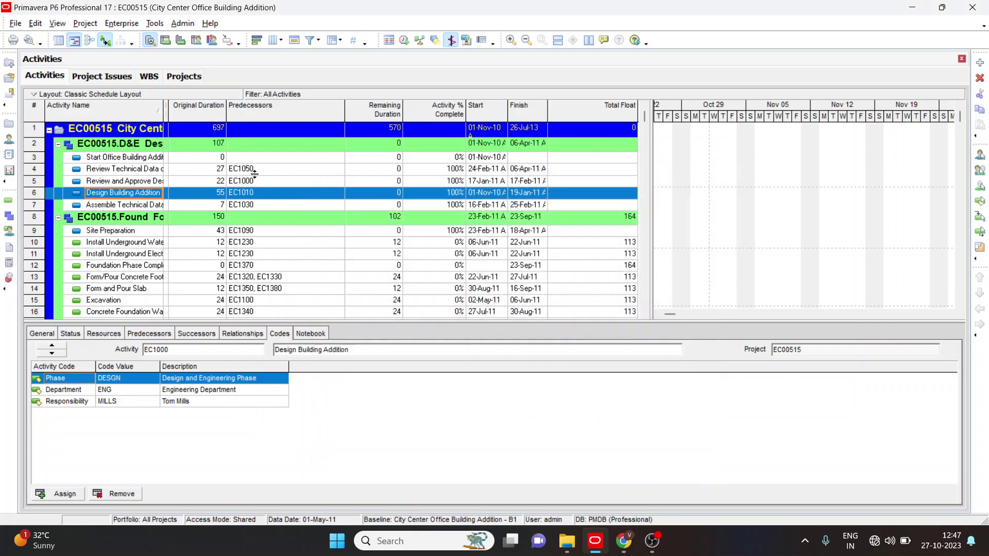
# Step: Restart the Report Wizard with Use Current Screen, Activities subject and Time Distributed Data
pyautogui.click(150, 26)
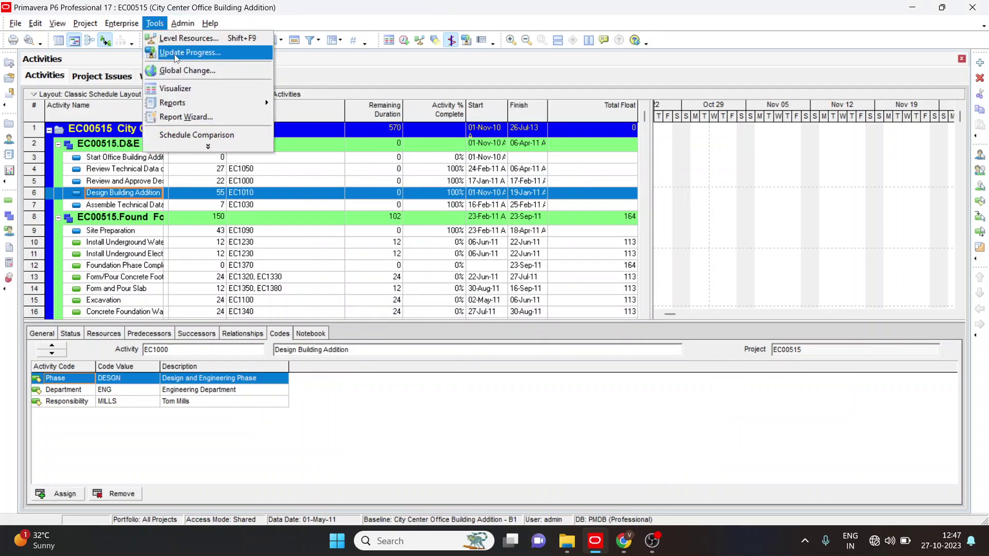
pyautogui.click(203, 117)
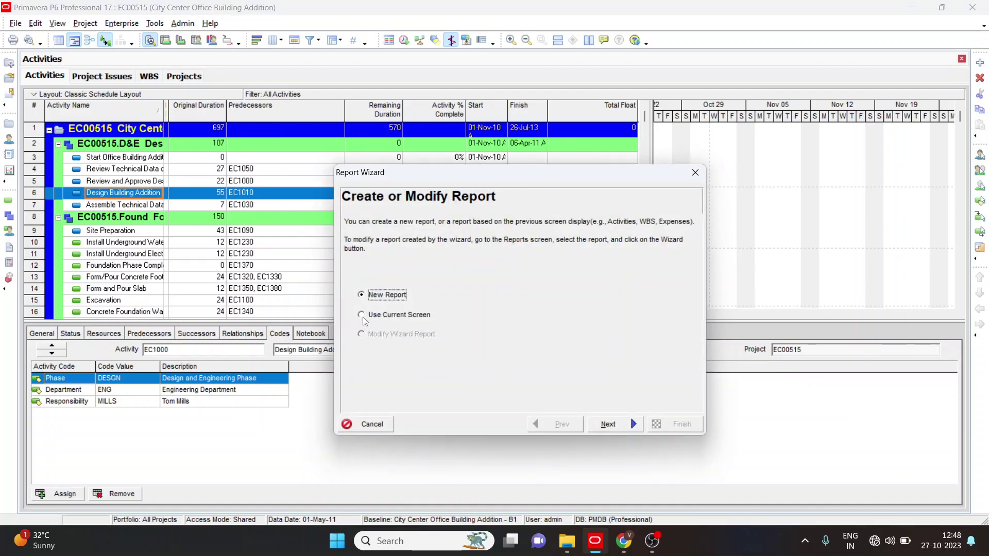
pyautogui.click(361, 316)
pyautogui.click(602, 424)
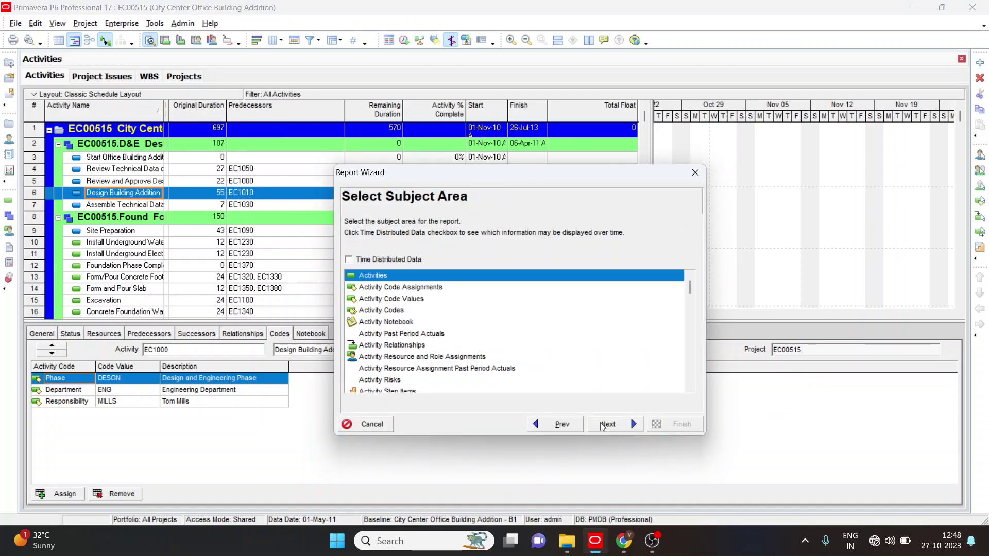
pyautogui.click(350, 260)
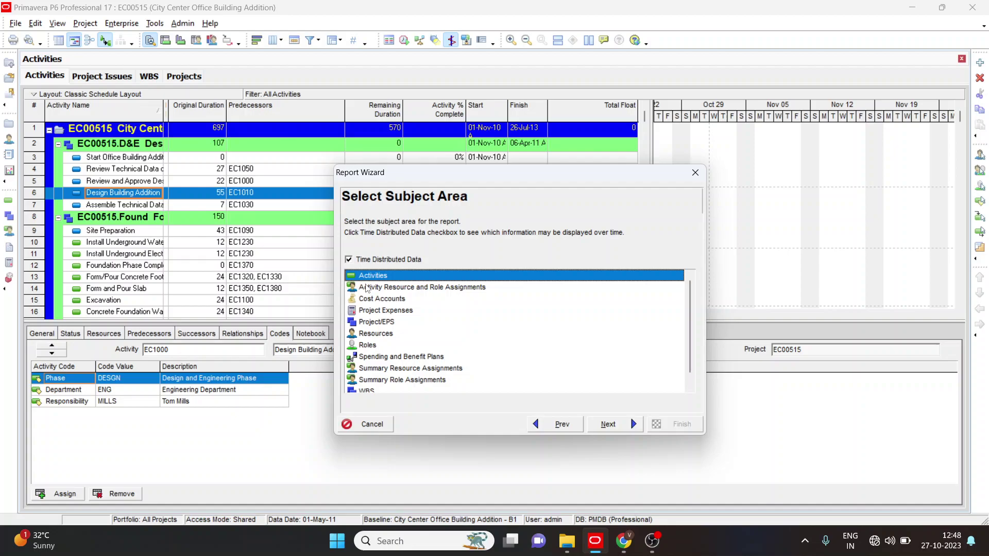
pyautogui.click(615, 425)
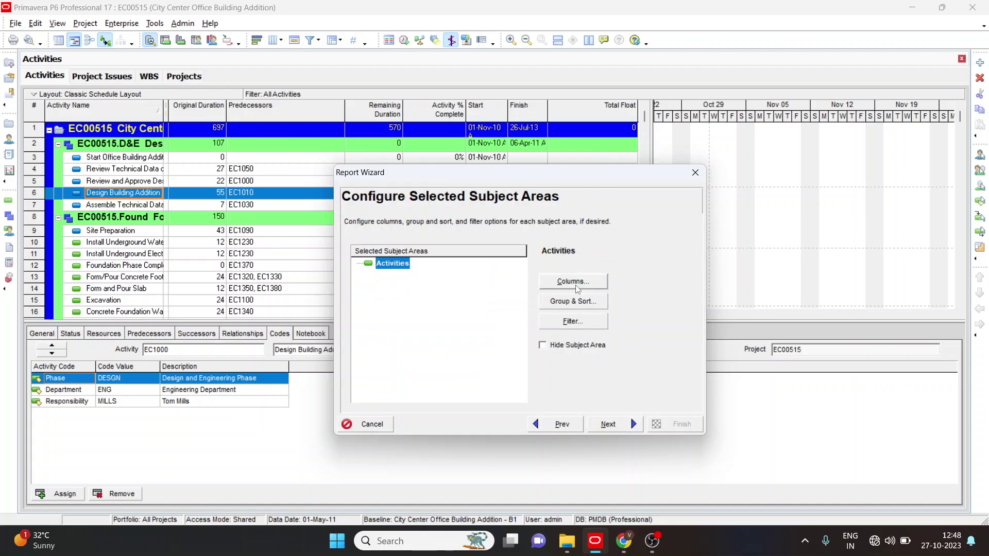
pyautogui.click(572, 281)
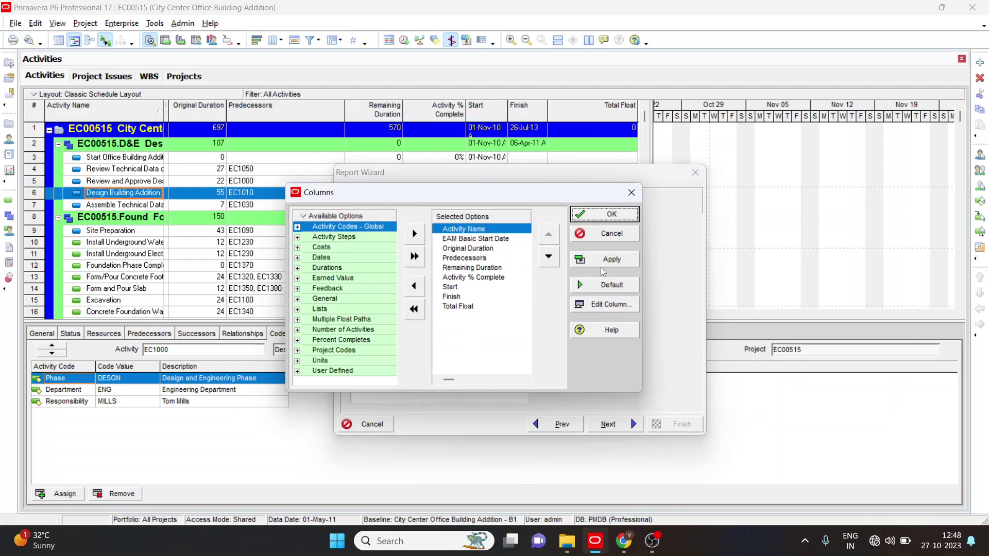
# Step: Accept the columns, skip the filter, keep the 'Activities' title and run the report
pyautogui.click(593, 216)
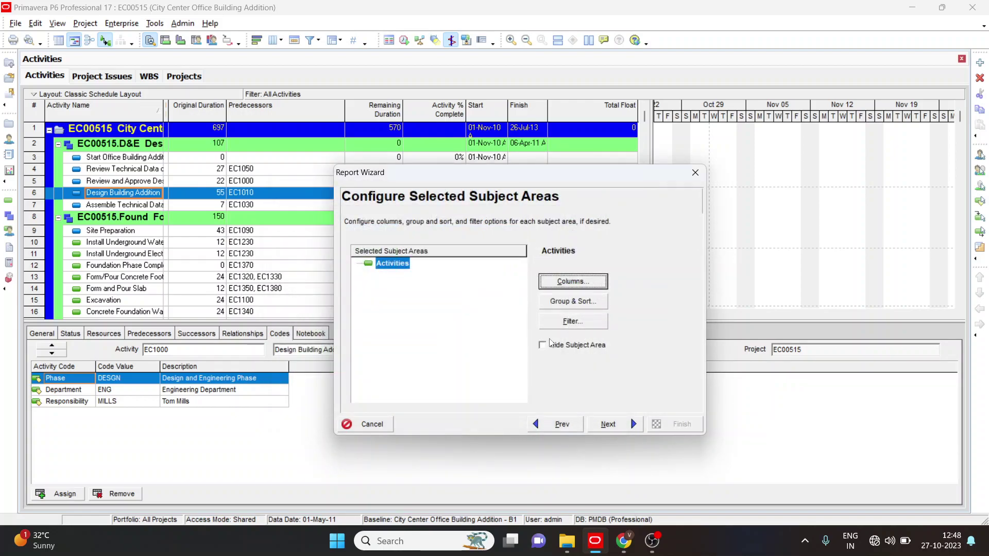
pyautogui.click(572, 321)
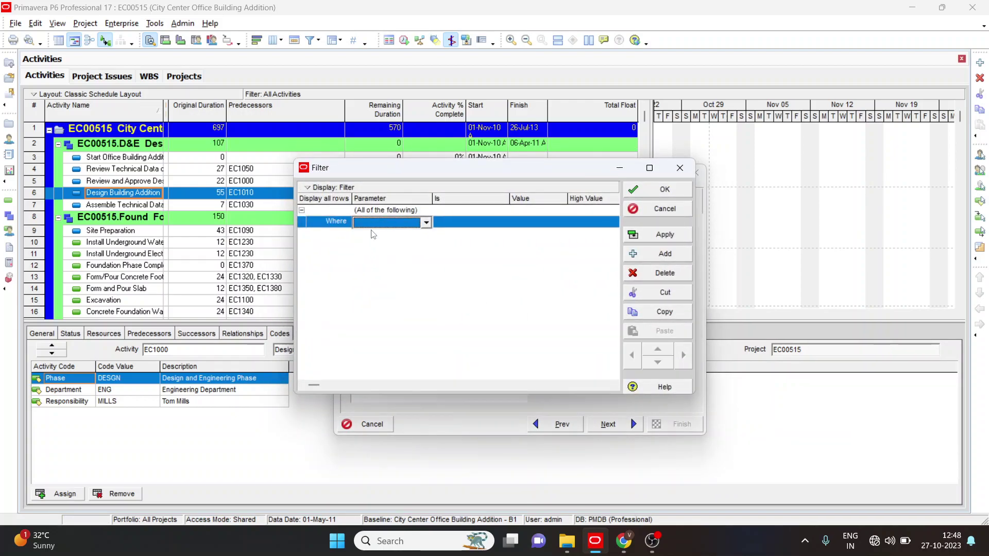
pyautogui.click(680, 168)
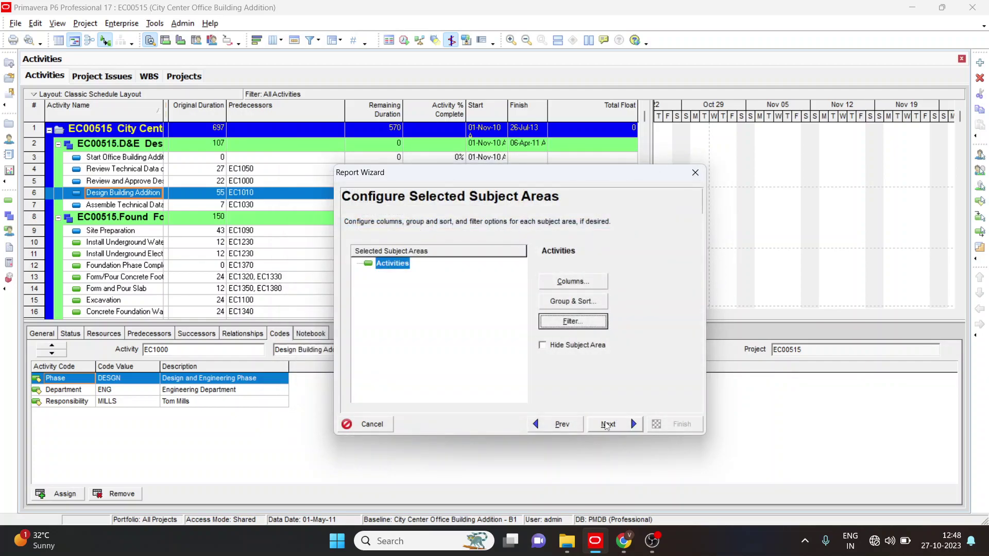
pyautogui.click(606, 425)
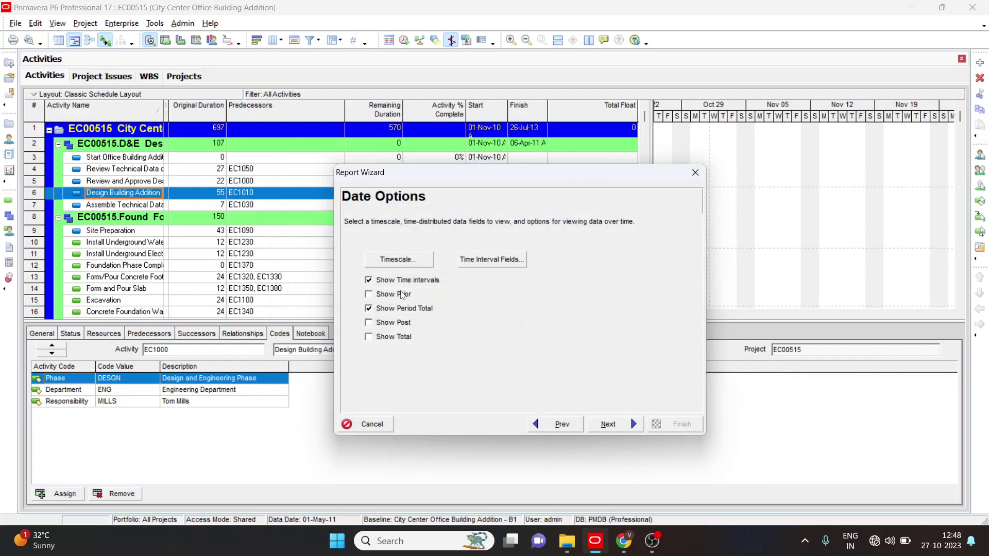
pyautogui.click(607, 424)
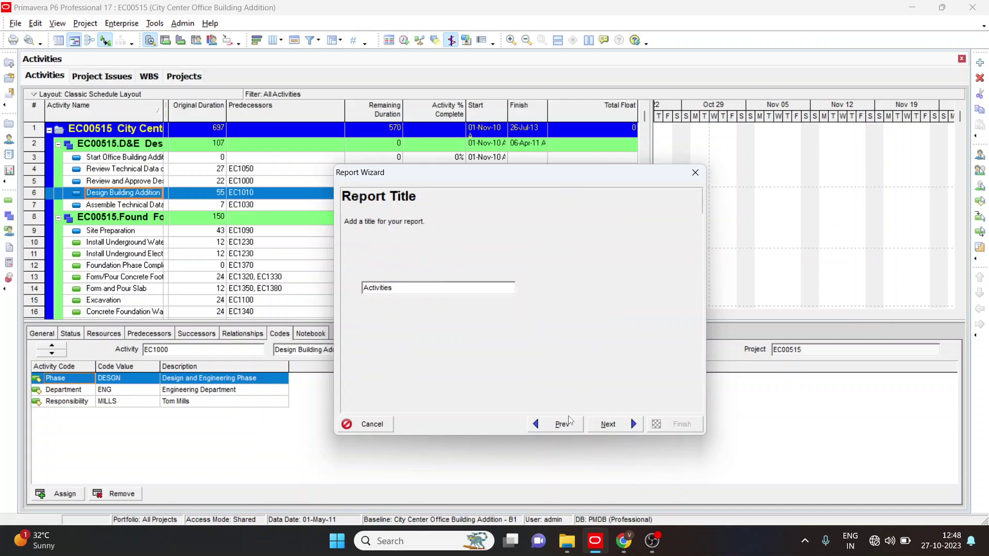
pyautogui.click(597, 430)
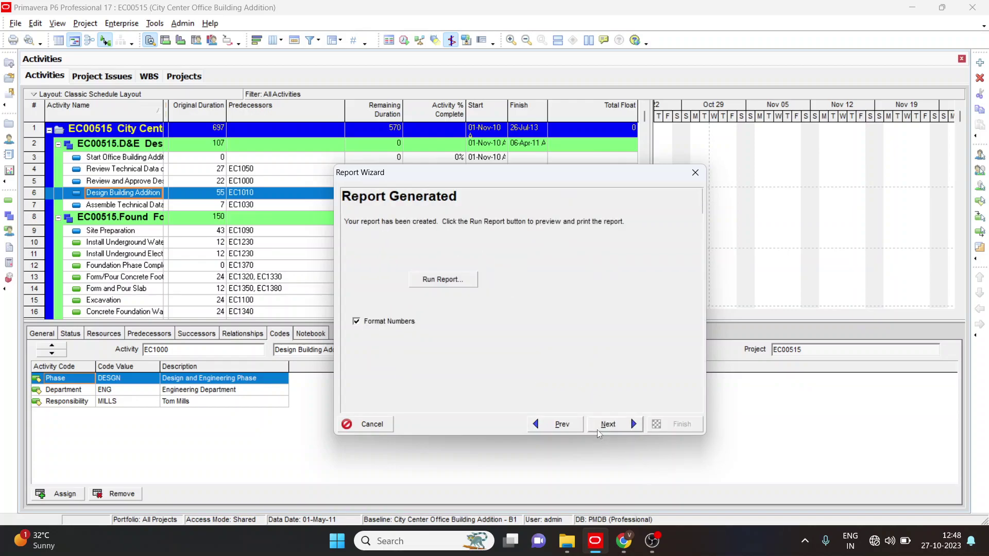
pyautogui.click(448, 286)
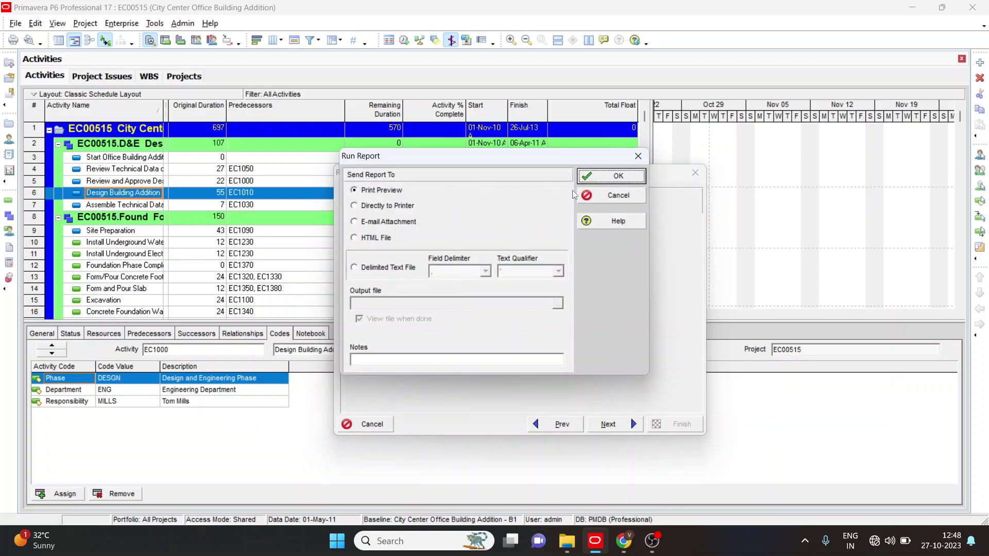
# Step: Preview the Activities report on screen, scrolling through it, then close the preview
pyautogui.click(598, 176)
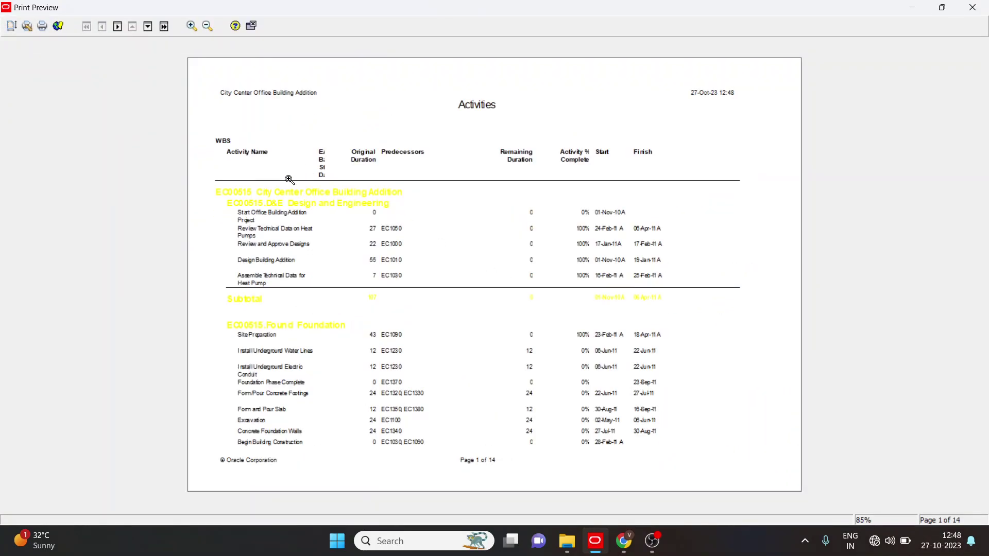
pyautogui.scroll(-6, 315, 235)
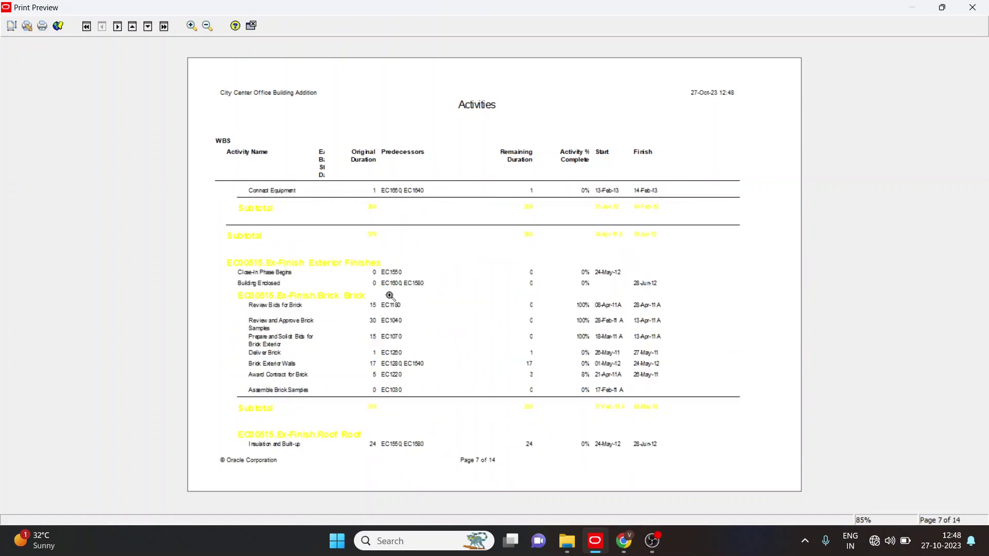
pyautogui.scroll(6, 390, 295)
pyautogui.scroll(-6, 389, 295)
pyautogui.scroll(6, 389, 289)
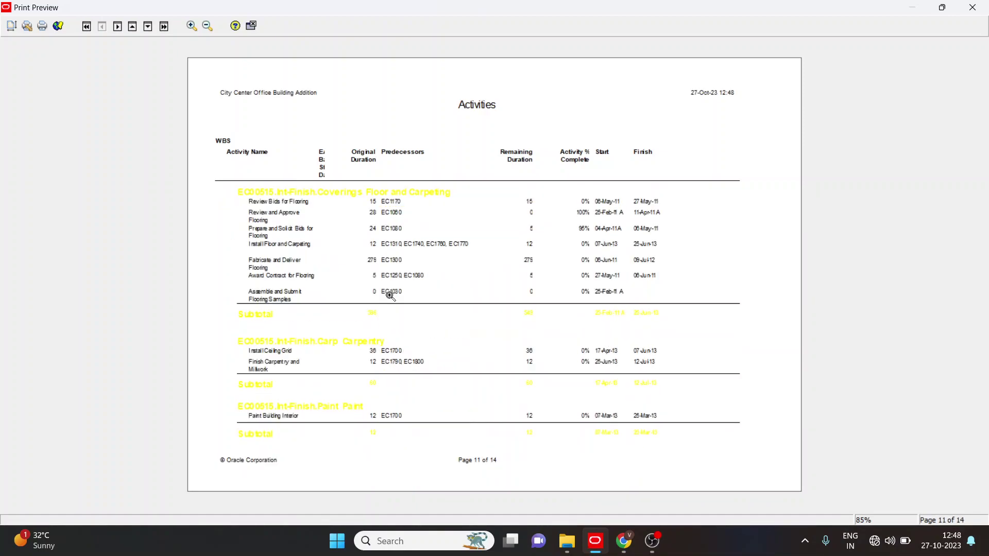
pyautogui.click(972, 8)
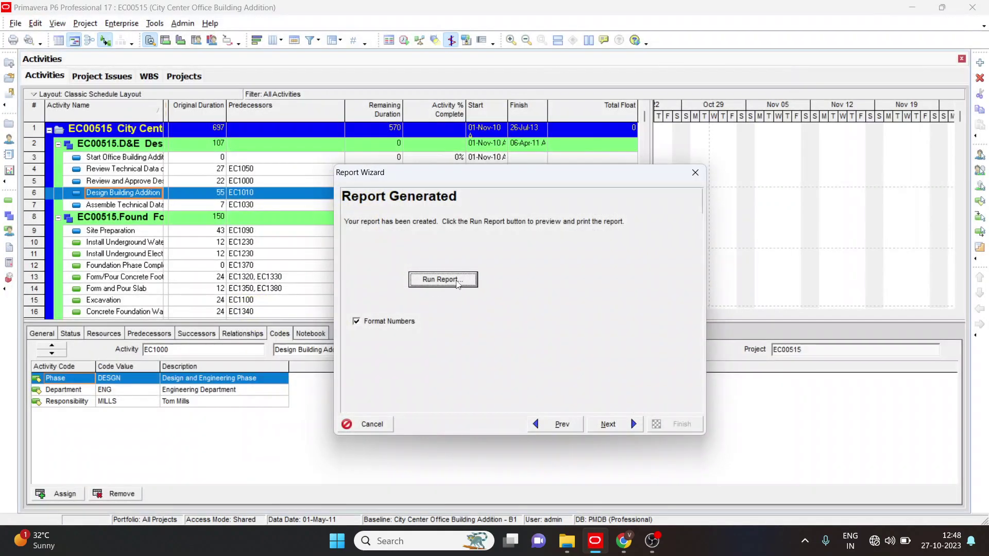
# Step: Save the report, acknowledge the confirmation, and finish the Report Wizard
pyautogui.click(616, 427)
pyautogui.click(442, 278)
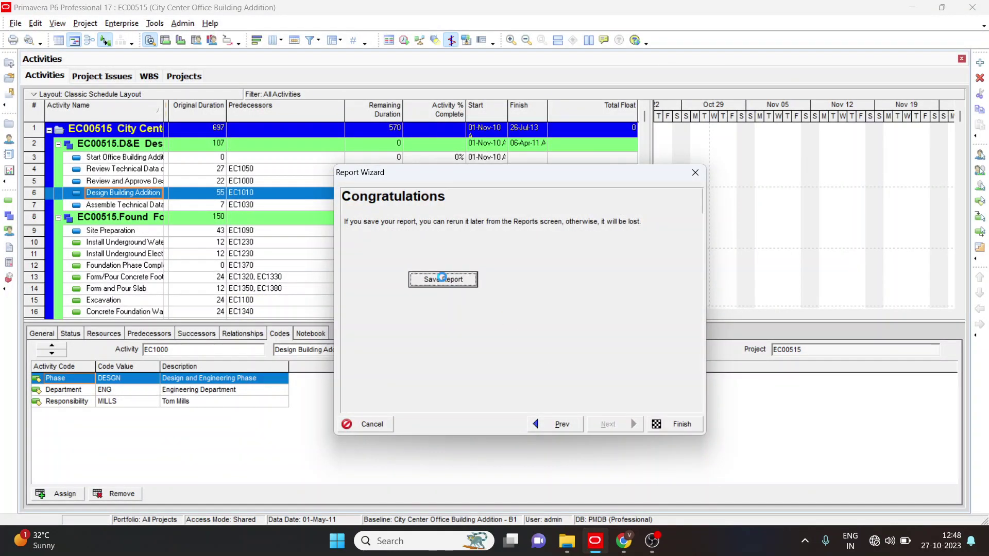
pyautogui.click(507, 295)
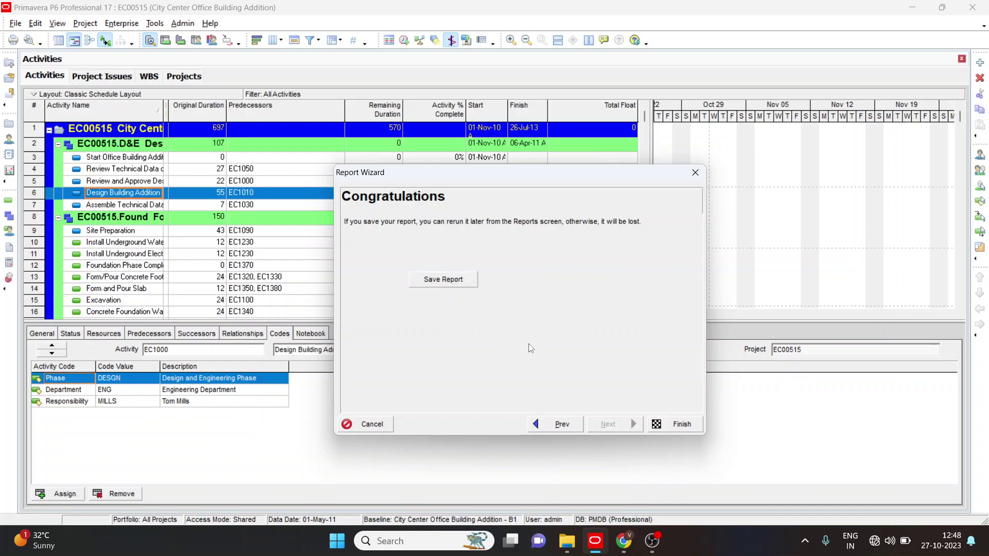
pyautogui.click(669, 427)
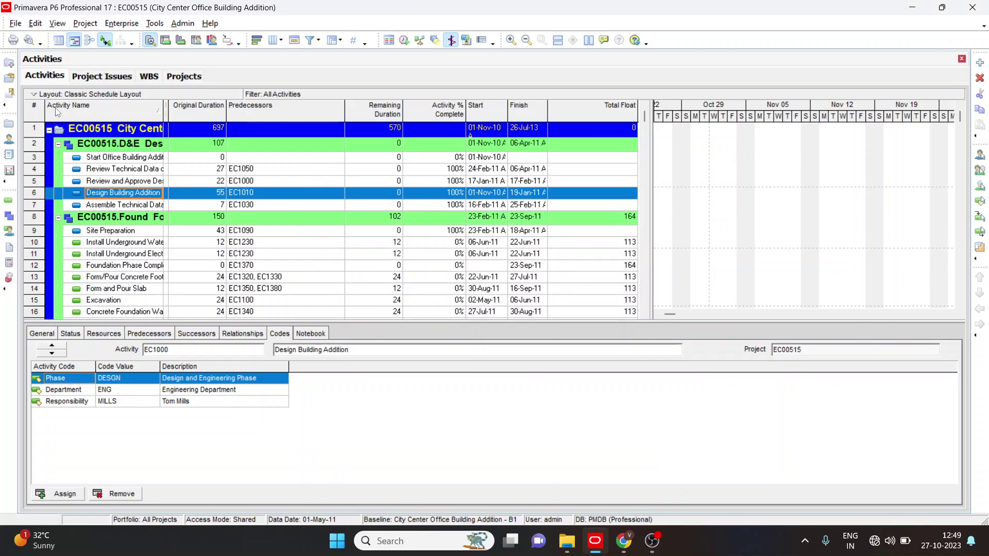
# Step: Start a Spreadsheet (XLSX) import using the file EC00515.xlsx
pyautogui.click(14, 23)
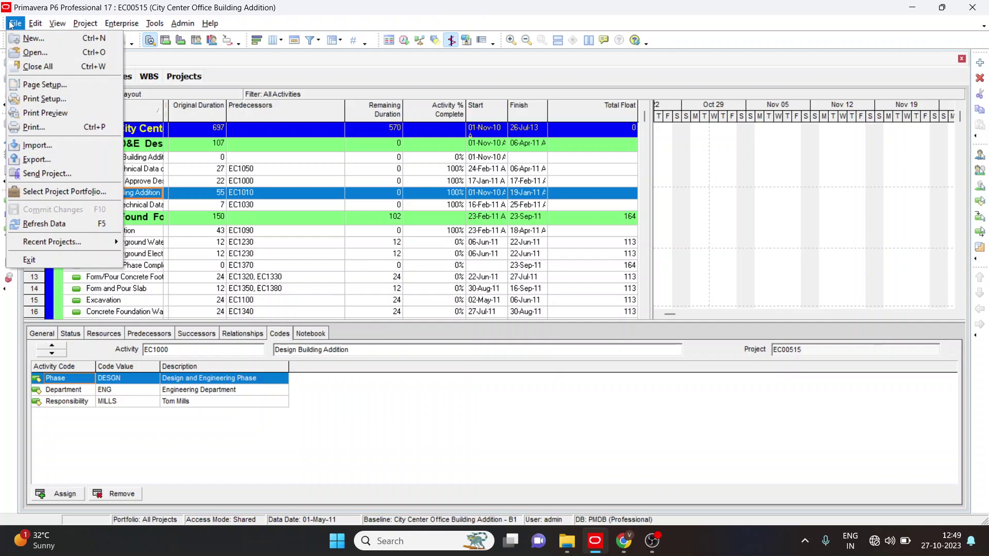
pyautogui.click(37, 146)
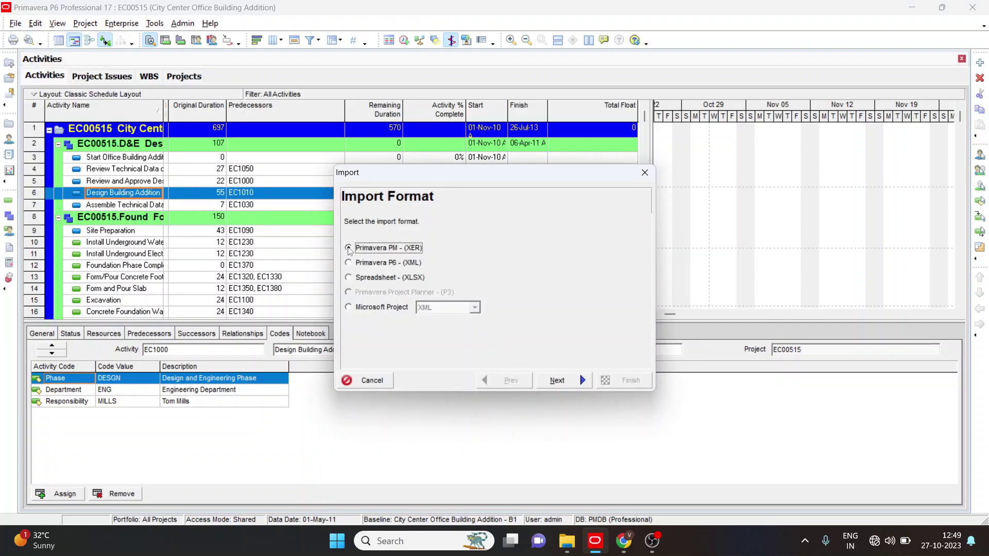
pyautogui.click(350, 278)
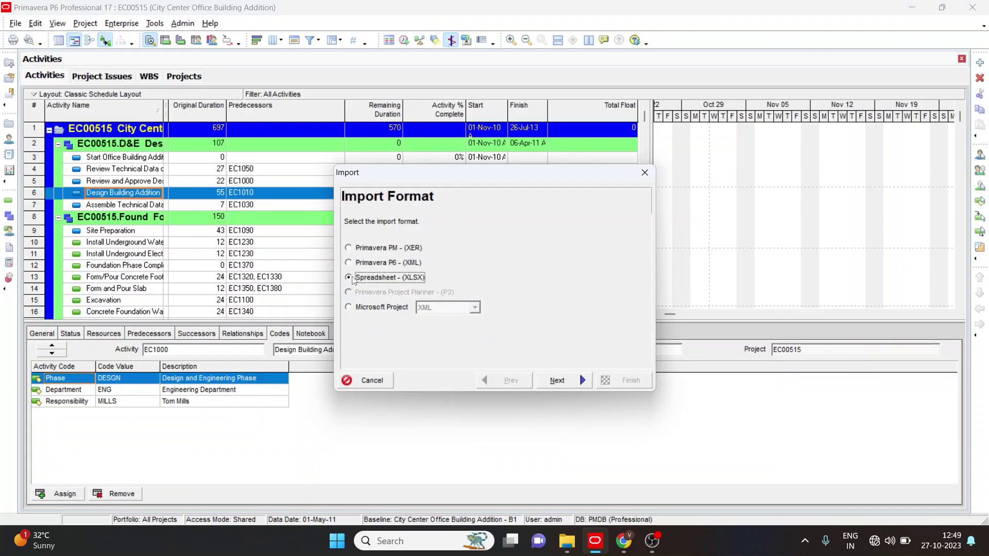
pyautogui.click(554, 378)
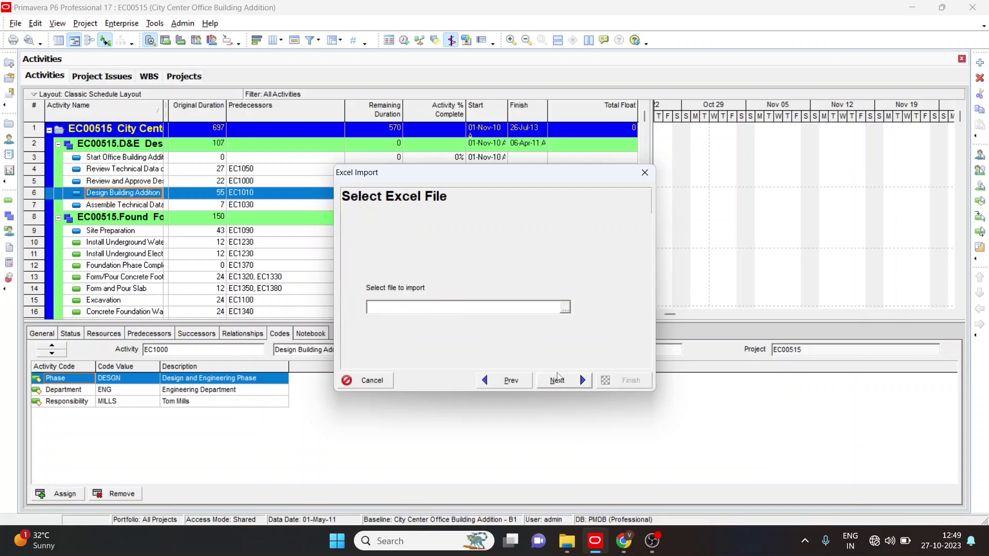
pyautogui.click(565, 309)
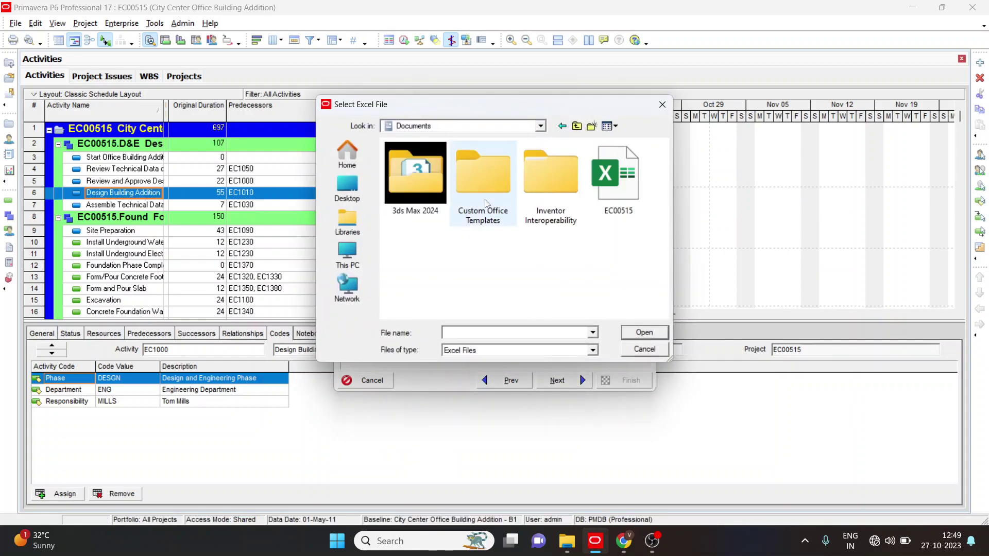
pyautogui.click(615, 180)
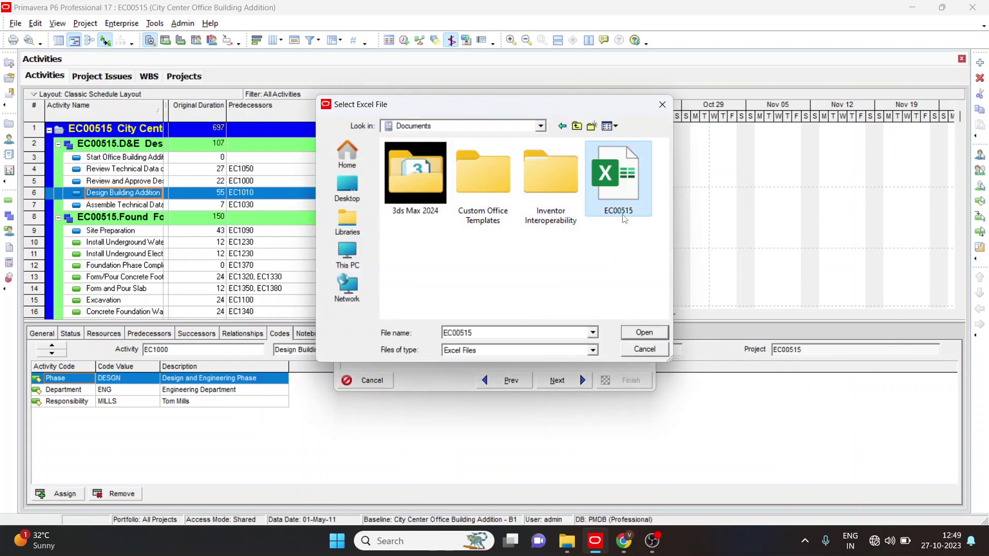
pyautogui.click(629, 332)
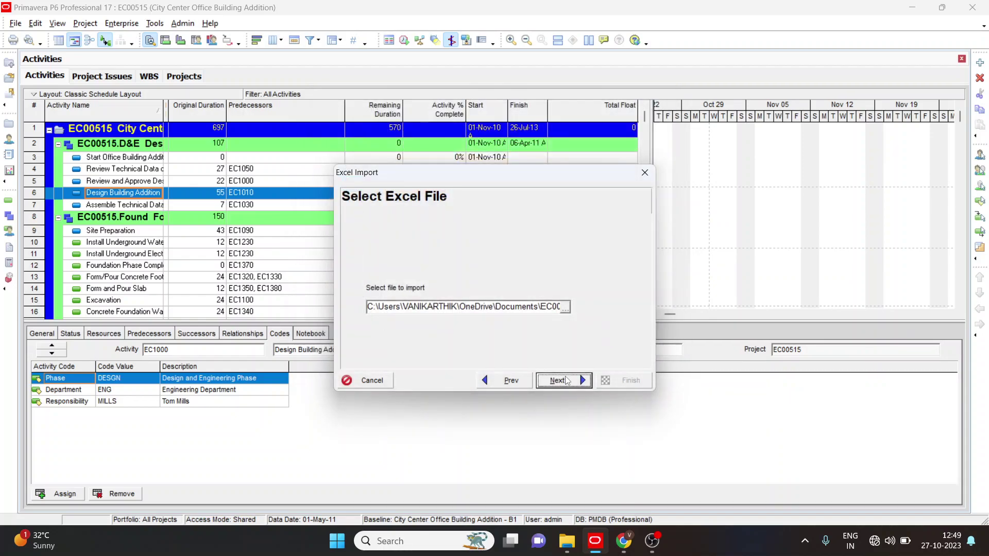
pyautogui.click(560, 381)
# Step: Import activities and relationships, choosing Update Existing Project as the import action
pyautogui.click(370, 255)
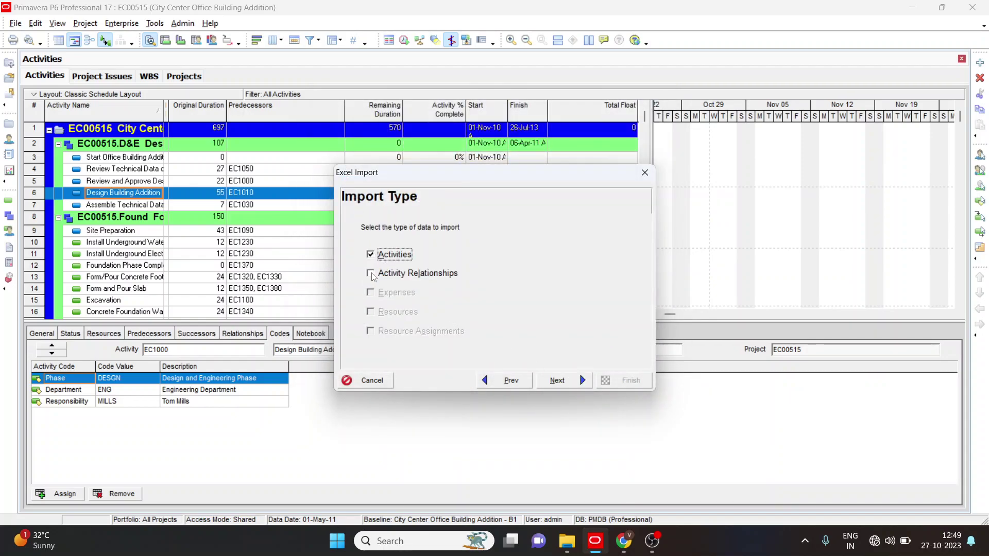
pyautogui.click(372, 274)
pyautogui.click(542, 379)
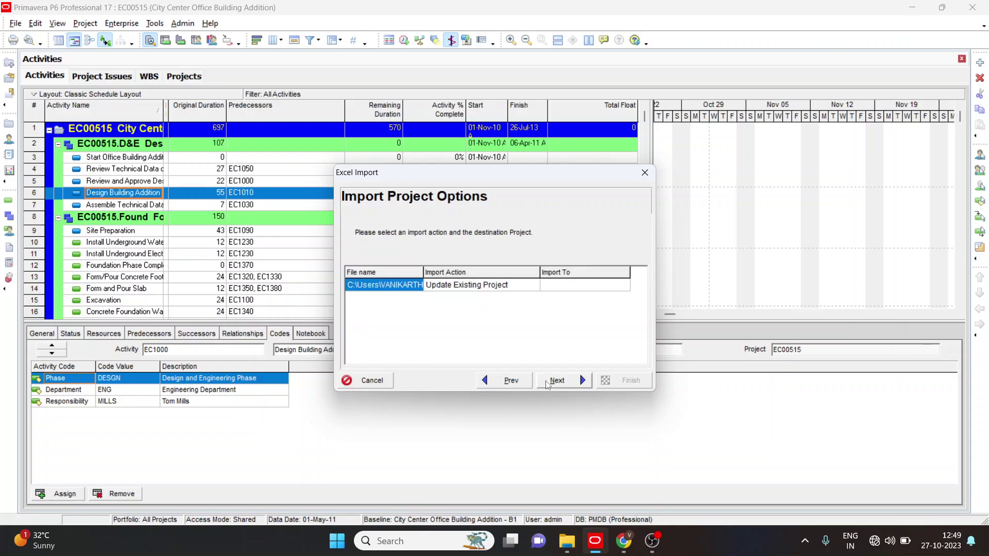
pyautogui.click(584, 377)
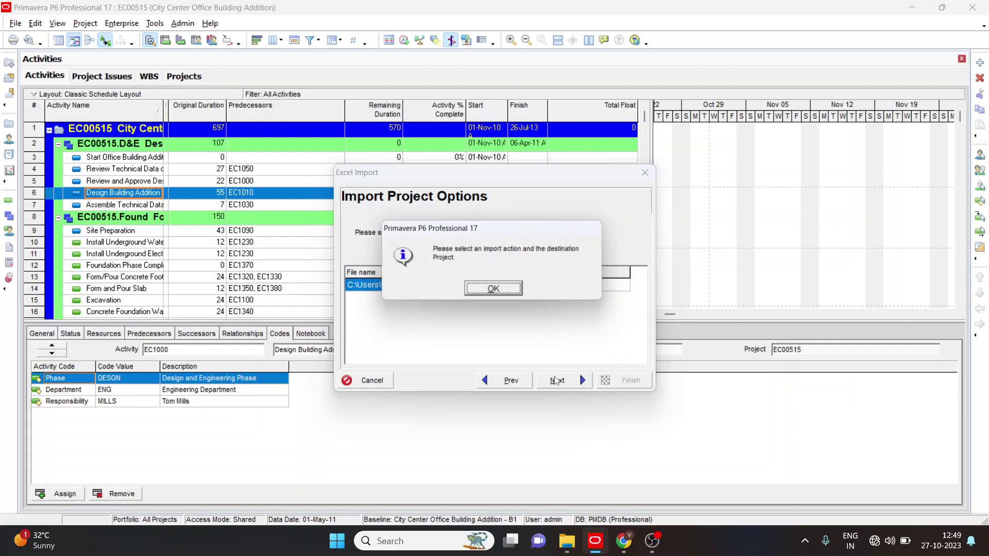
pyautogui.click(497, 291)
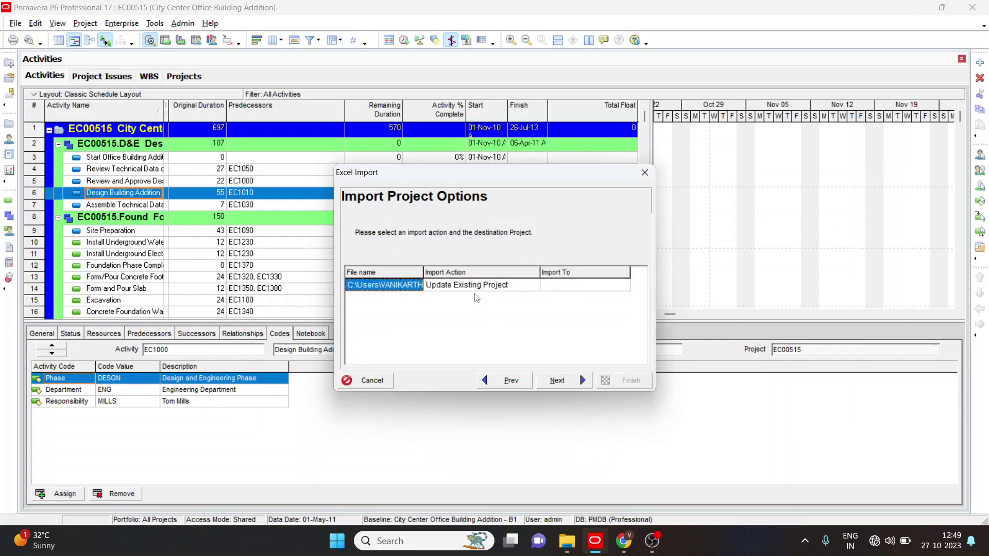
pyautogui.click(477, 286)
pyautogui.click(403, 282)
pyautogui.click(566, 382)
pyautogui.click(497, 291)
# Step: Set City Center Office Building Addition as the destination project and run the import
pyautogui.click(582, 287)
pyautogui.click(590, 284)
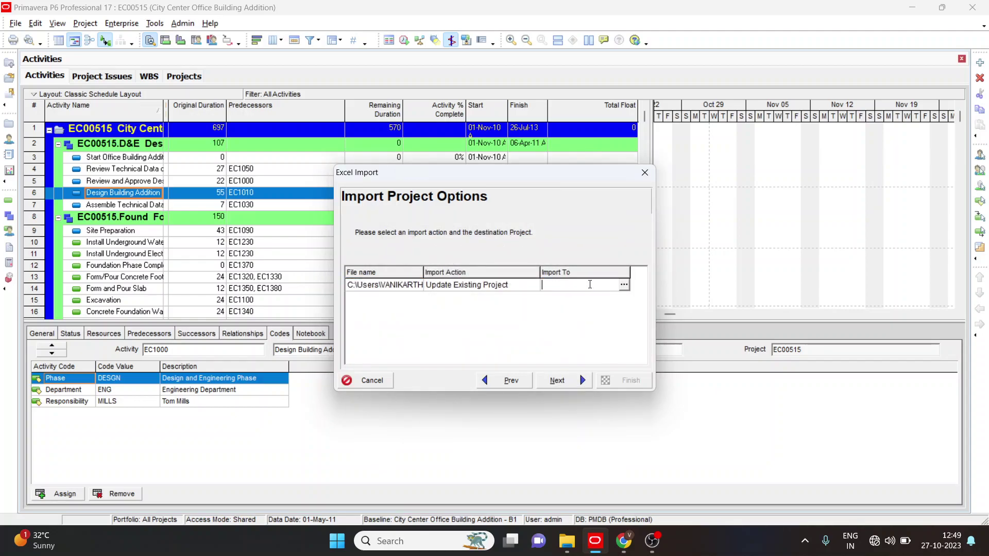
pyautogui.click(623, 285)
pyautogui.click(215, 91)
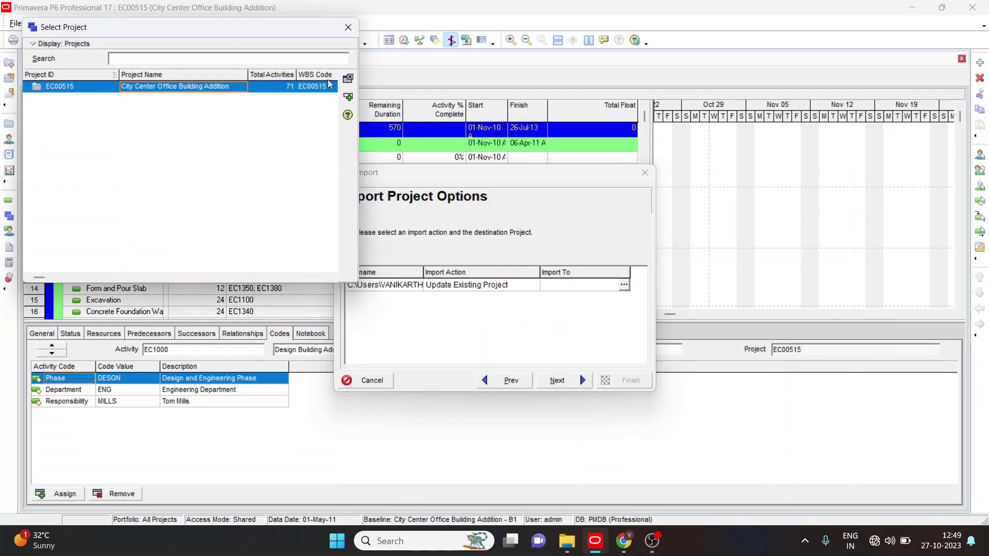
pyautogui.click(348, 97)
pyautogui.click(554, 380)
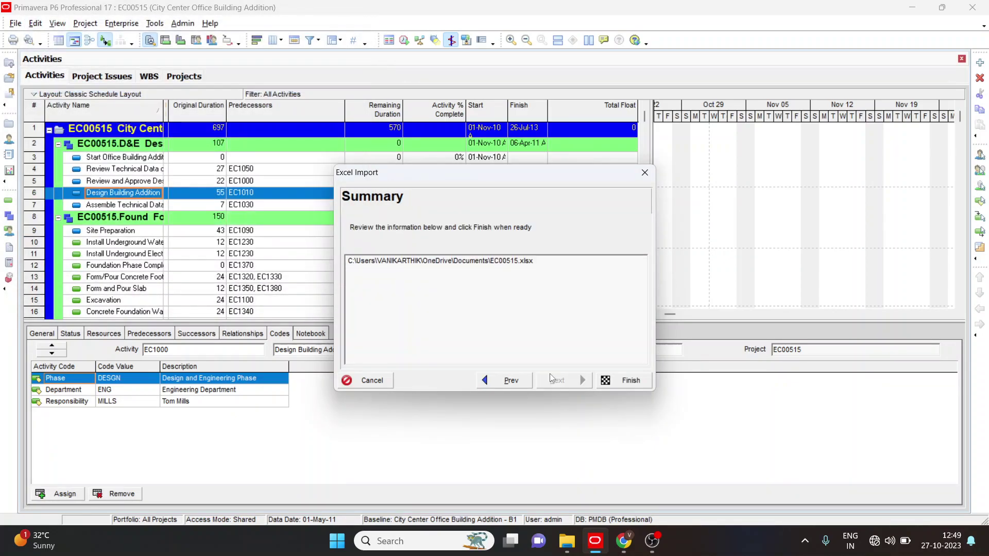
pyautogui.click(626, 379)
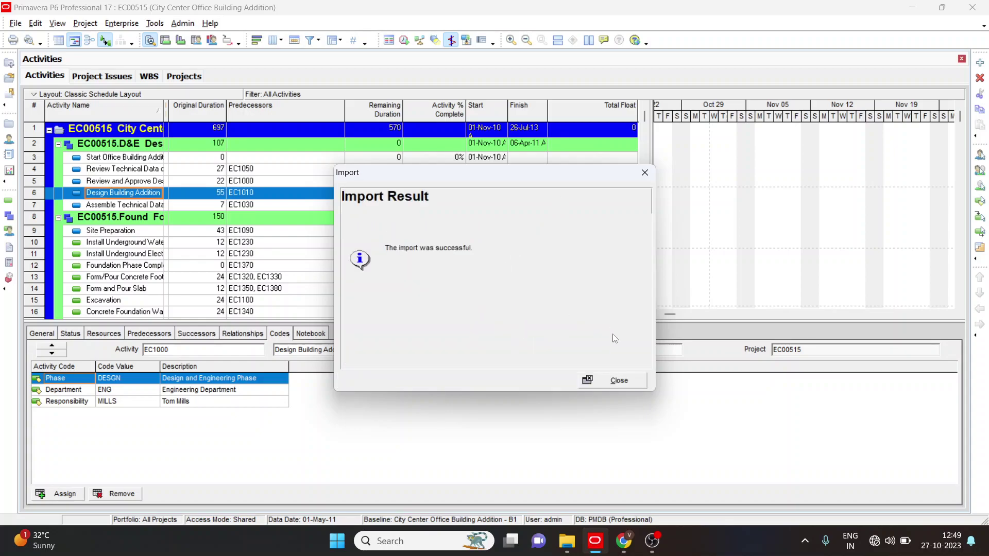
pyautogui.click(615, 380)
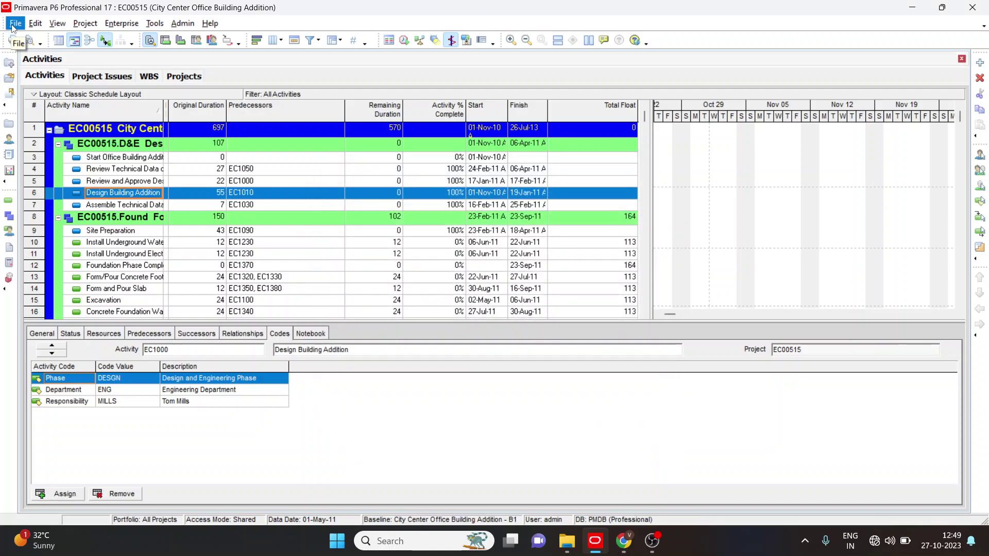
# Step: Start an XLSX export covering activities, relationships, resources and resource assignments
pyautogui.click(15, 24)
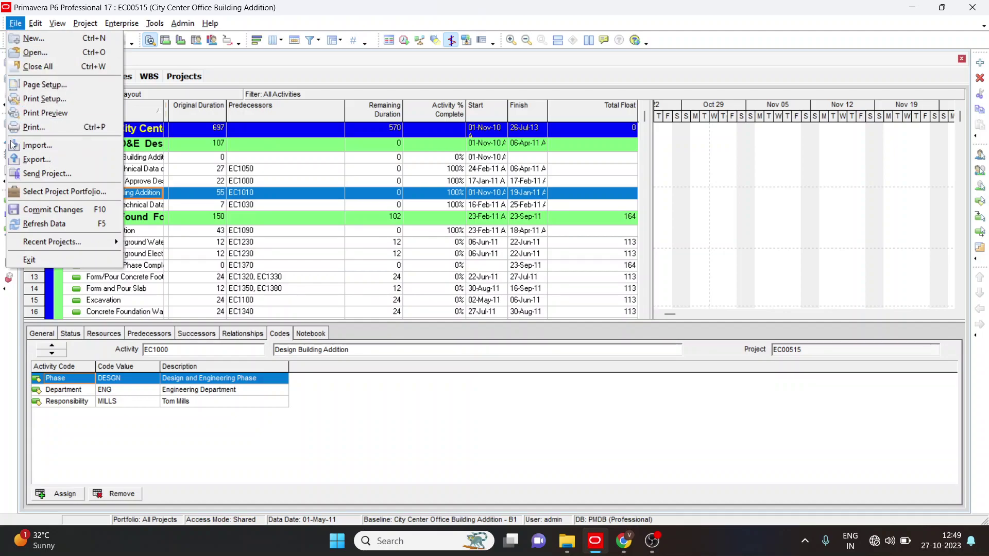
pyautogui.click(37, 159)
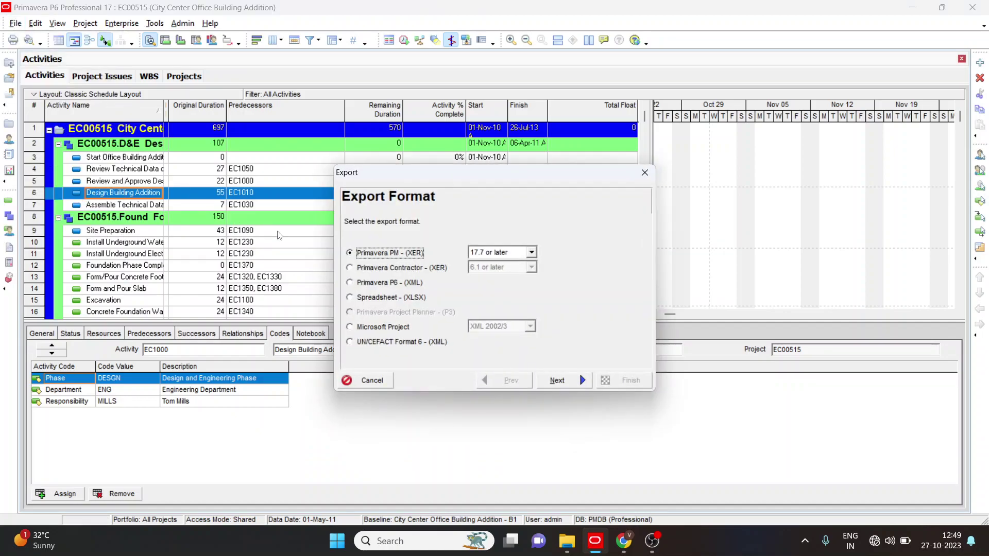
pyautogui.click(350, 298)
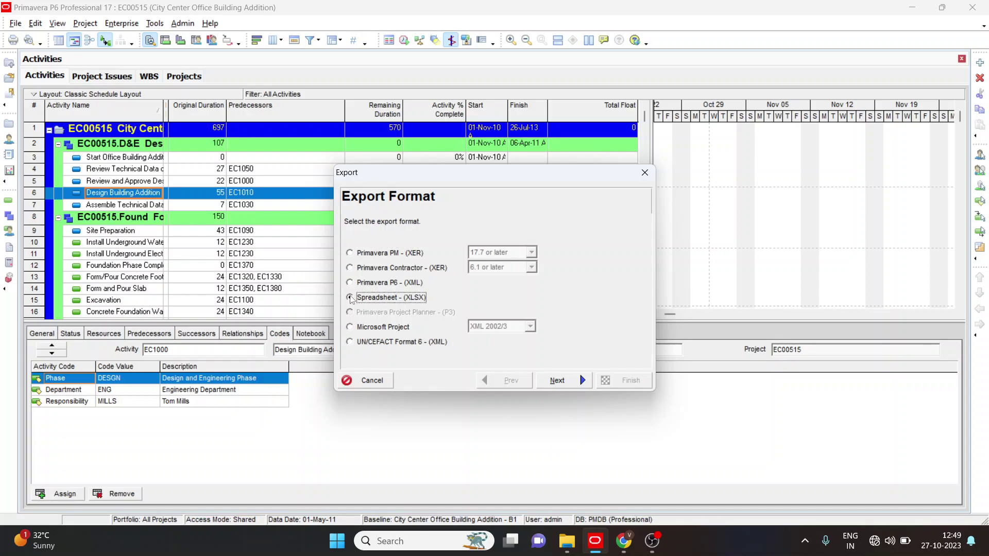
pyautogui.click(555, 381)
pyautogui.click(368, 251)
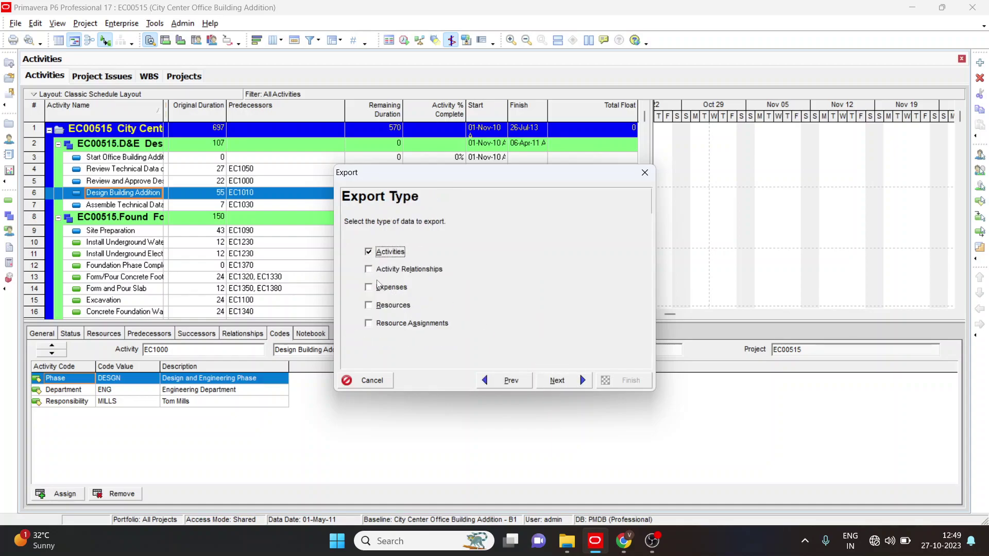
pyautogui.click(369, 306)
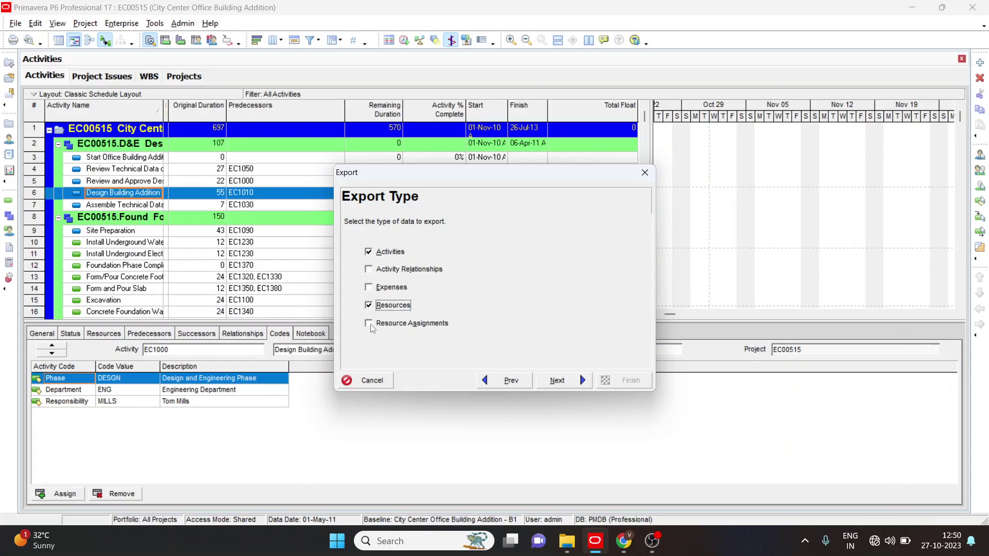
pyautogui.click(368, 324)
pyautogui.click(368, 270)
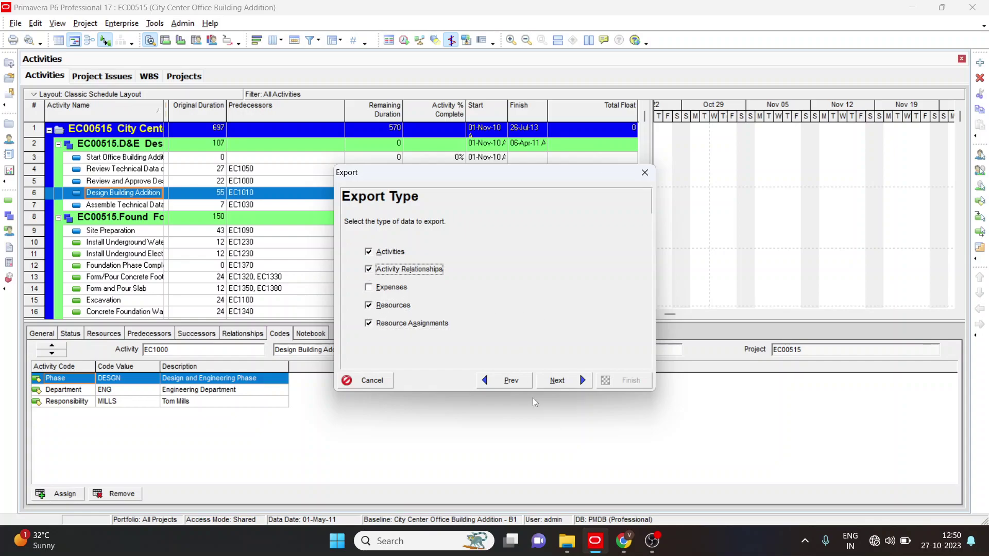
# Step: Export project EC00515 to EC00515.xlsx with the default template and file
pyautogui.click(557, 380)
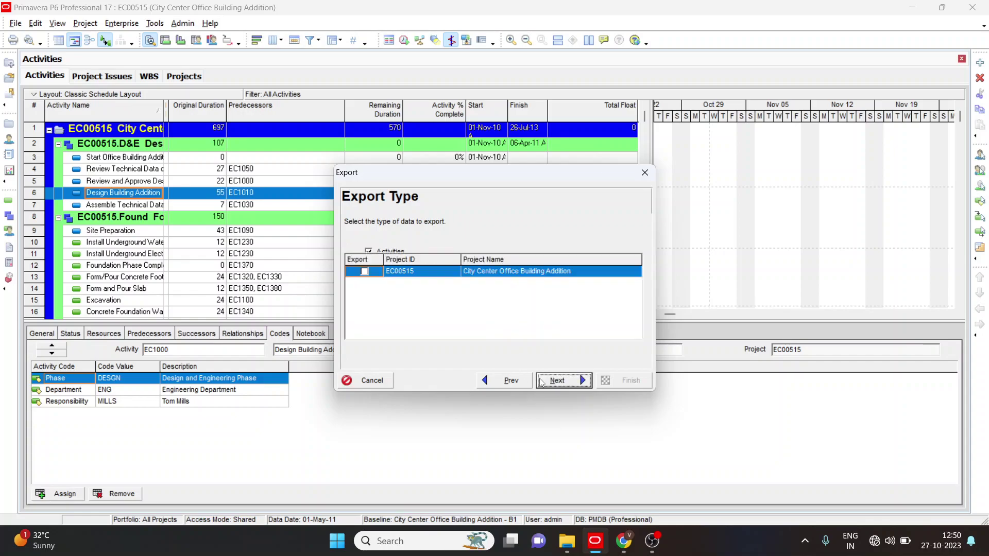
pyautogui.click(365, 273)
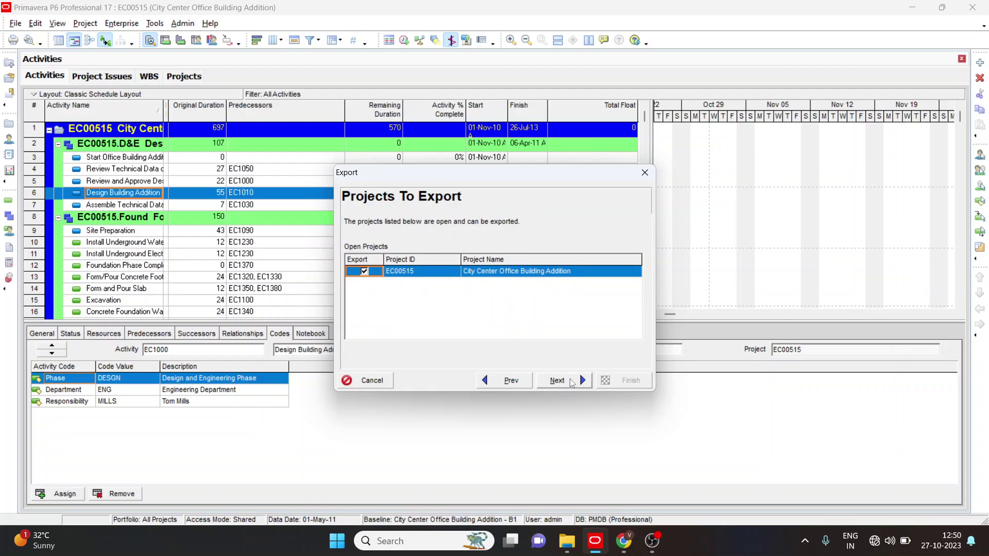
pyautogui.click(570, 380)
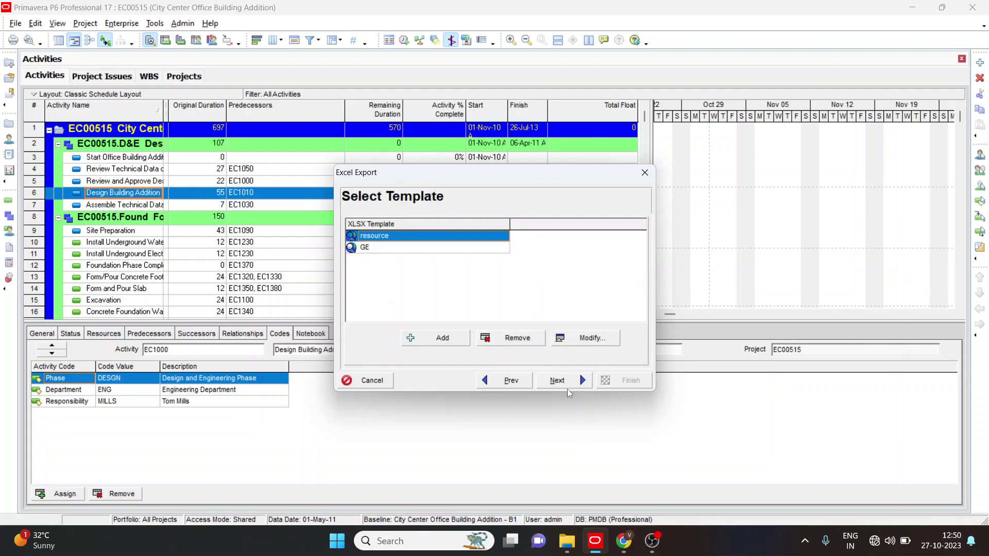
pyautogui.click(569, 387)
pyautogui.click(569, 386)
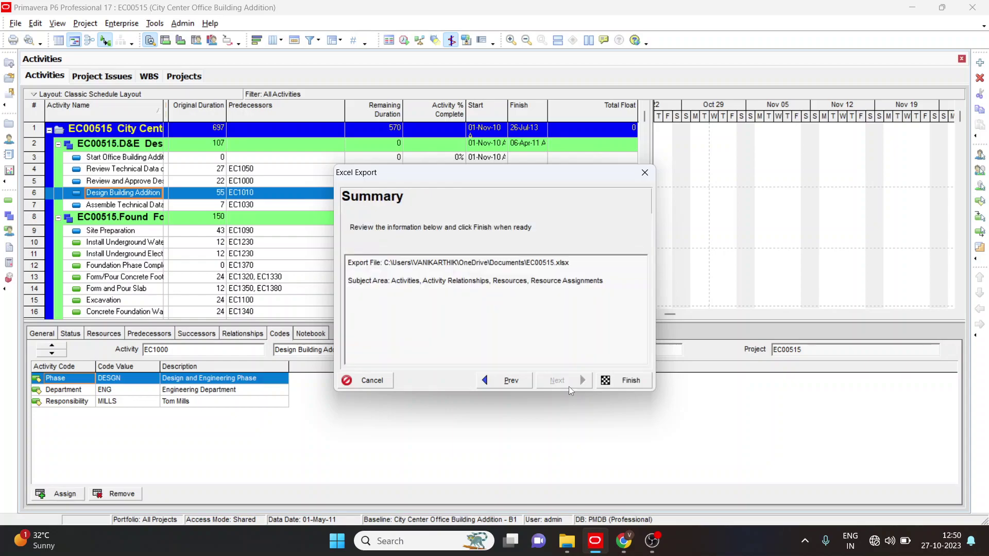
pyautogui.click(624, 381)
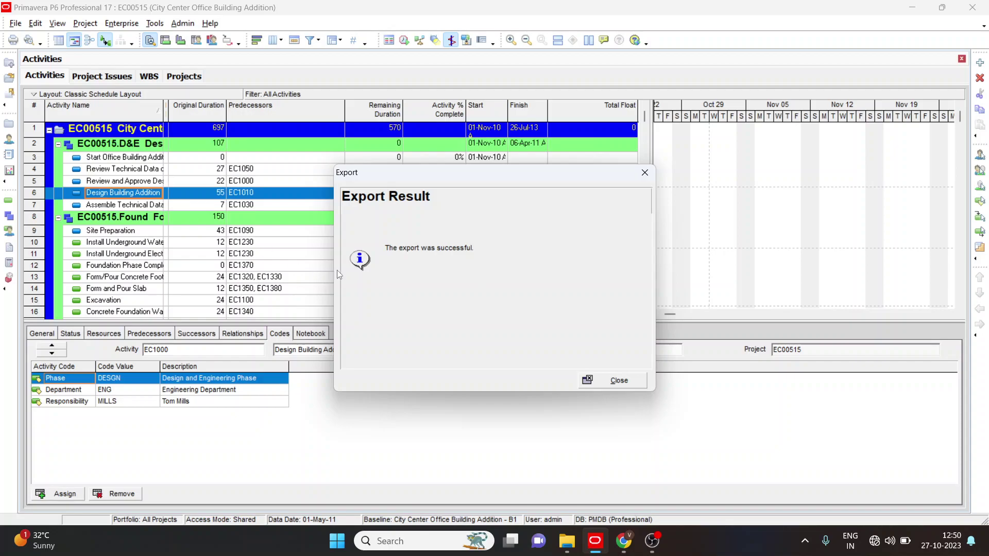
pyautogui.click(618, 384)
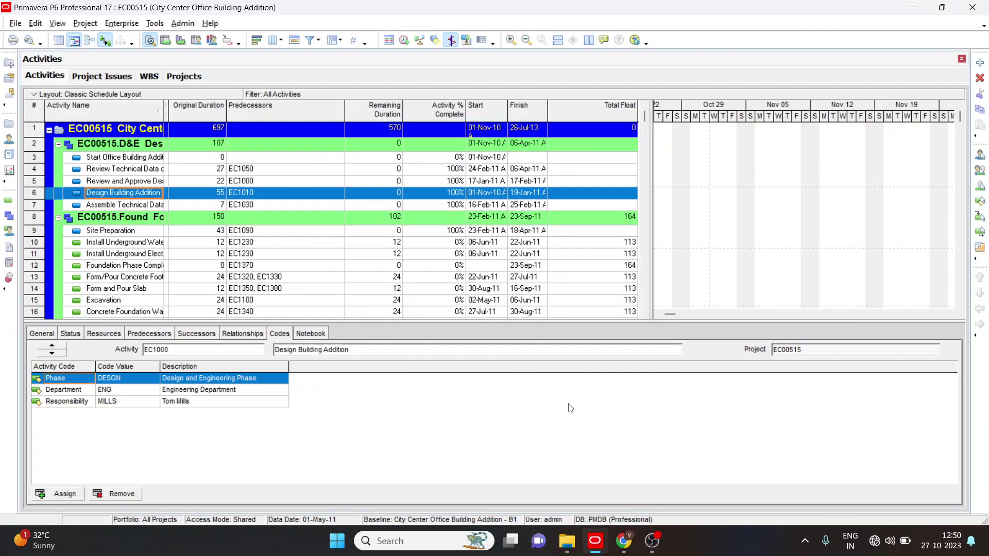